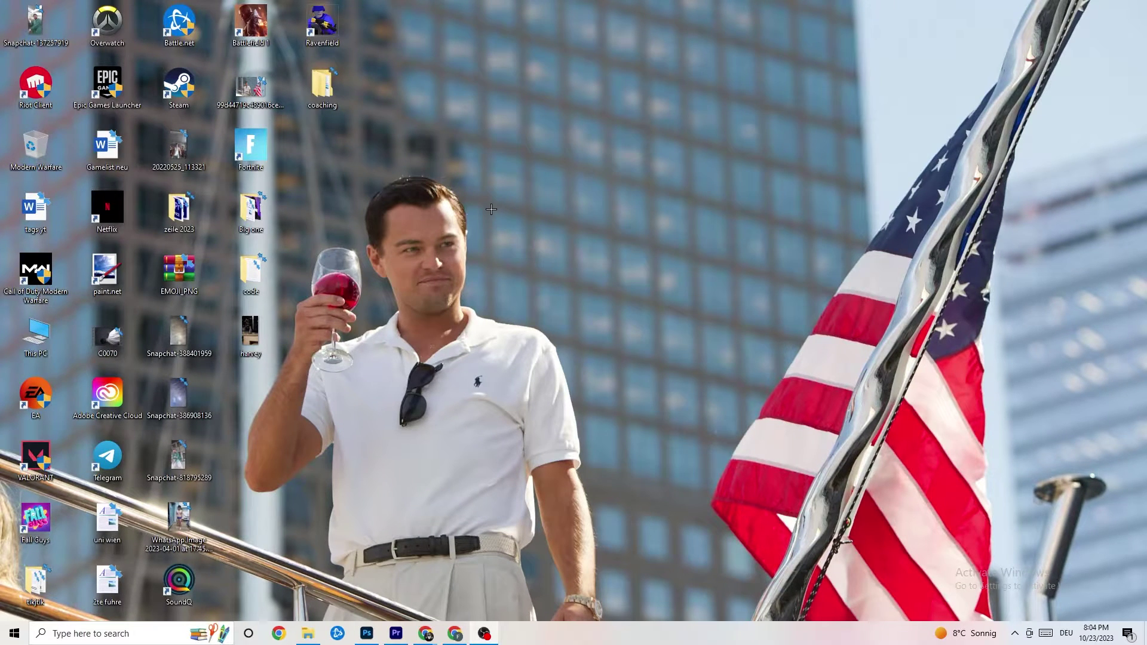
Move the Steam shortcut out to an empty area of the desktop.
left_click_drag(159, 108, 583, 226)
left_click_drag(622, 293, 454, 340)
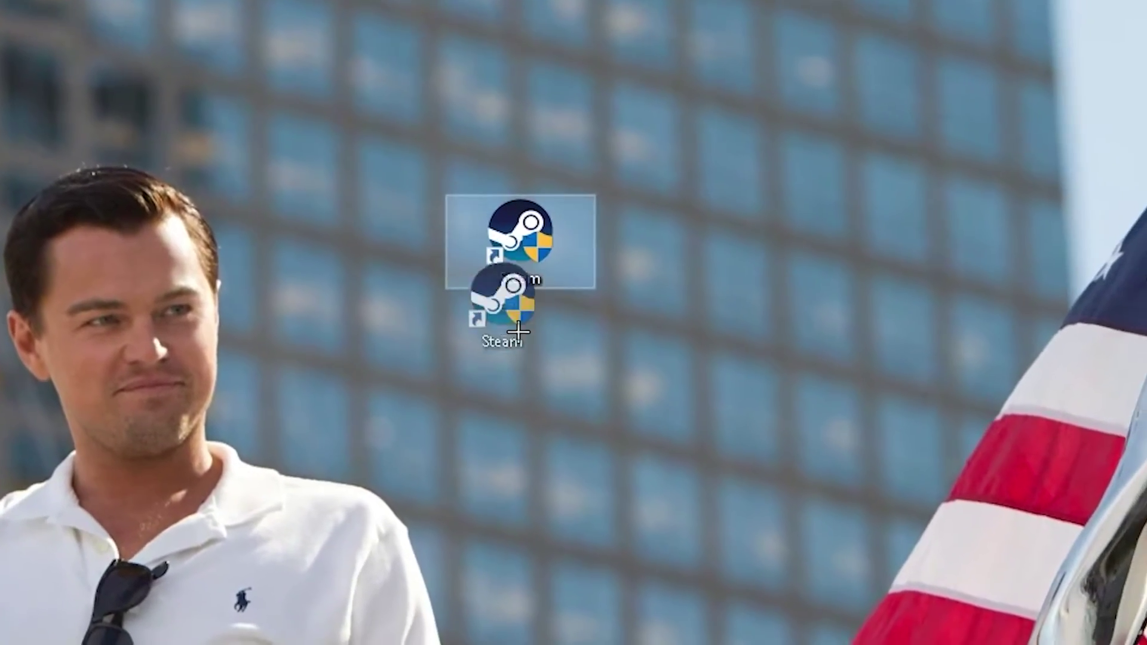
left_click_drag(311, 321, 436, 156)
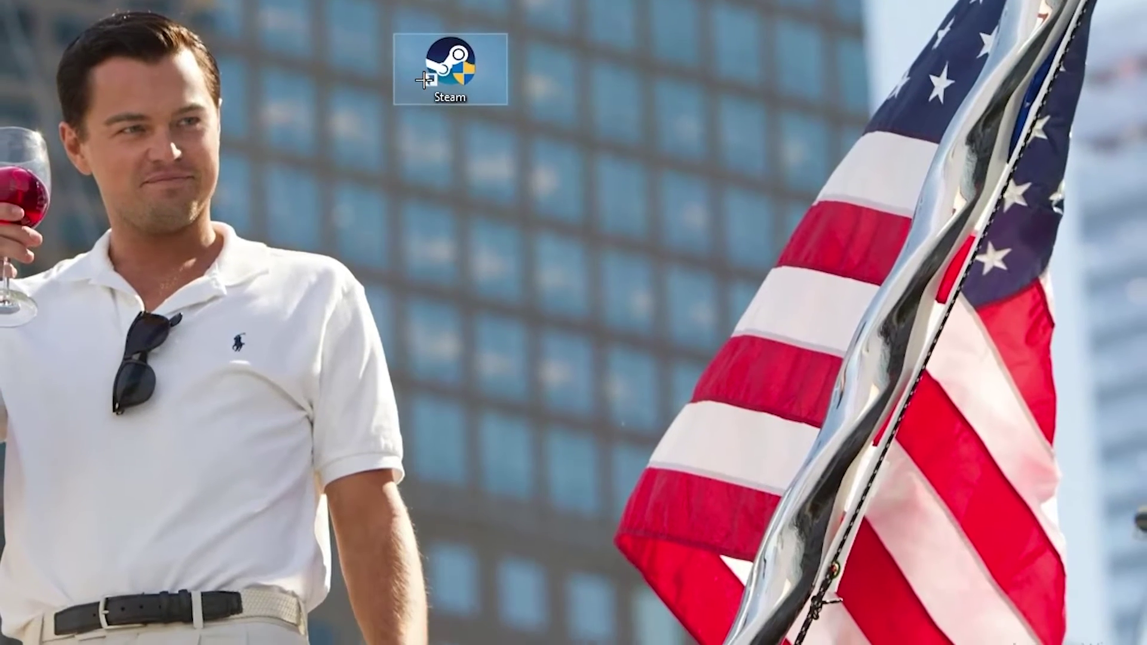
right_click(427, 127)
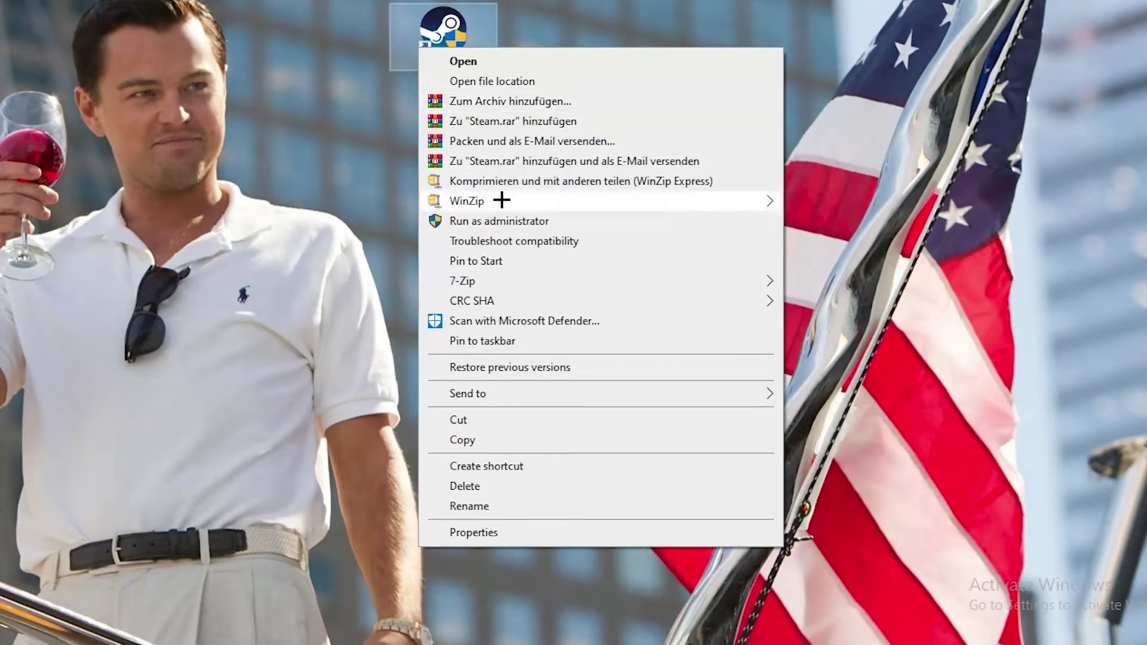
left_click(356, 207)
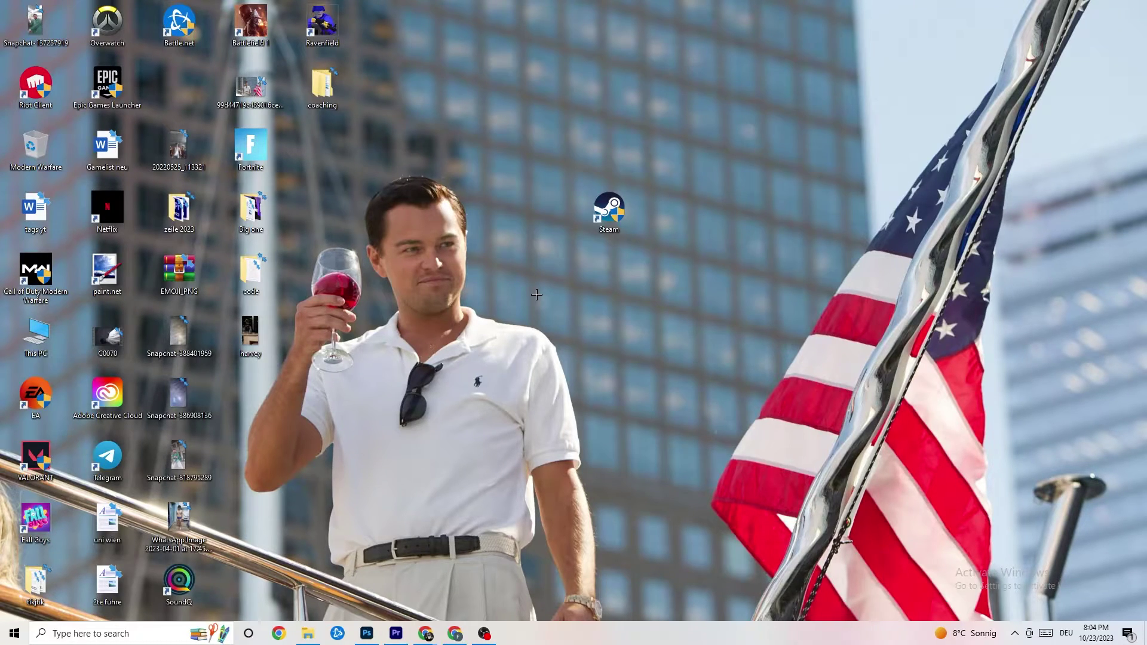
left_click_drag(604, 242, 553, 206)
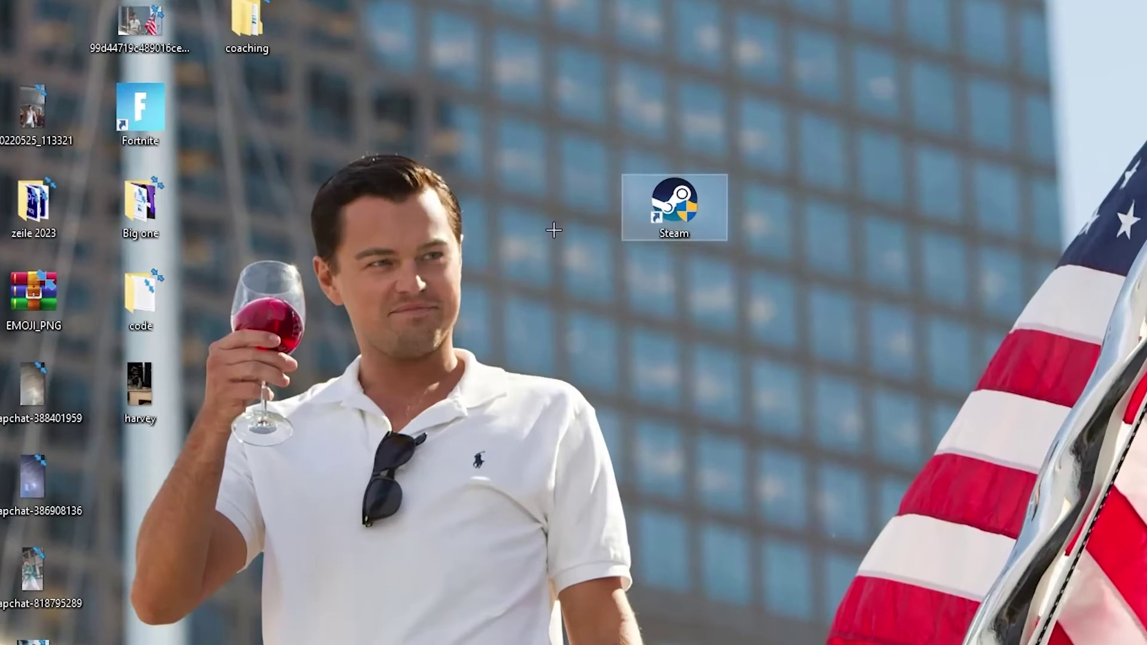
left_click_drag(649, 197, 571, 291)
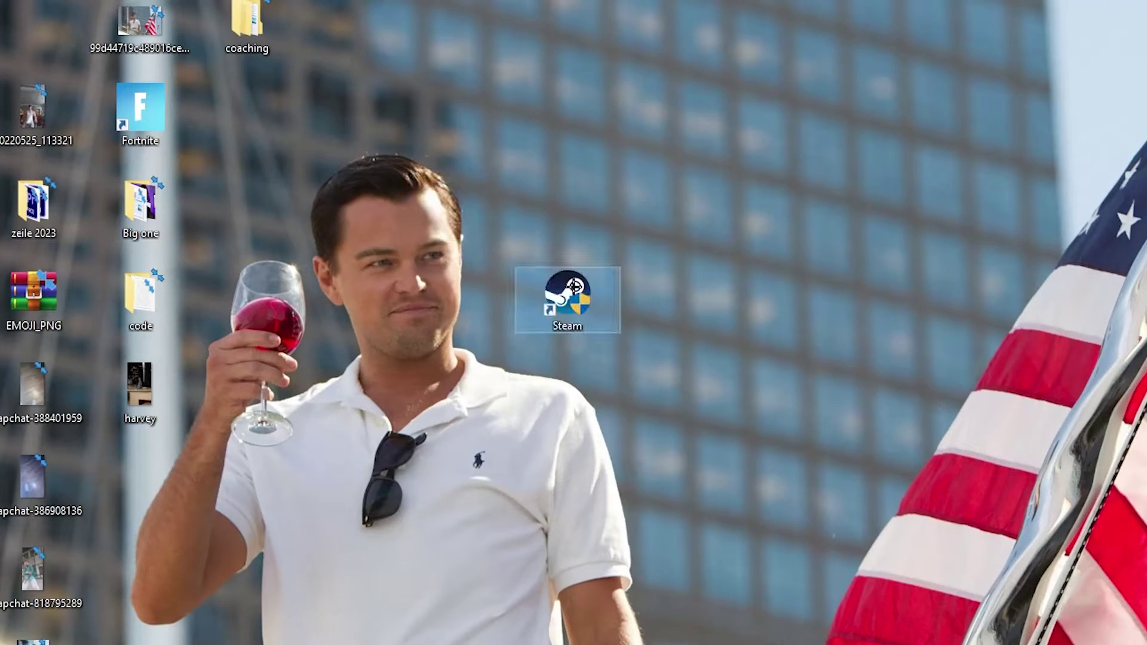
Confirm the Steam shortcut's compatibility settings with Windows 8 compatibility mode and running as administrator enabled.
right_click(572, 304)
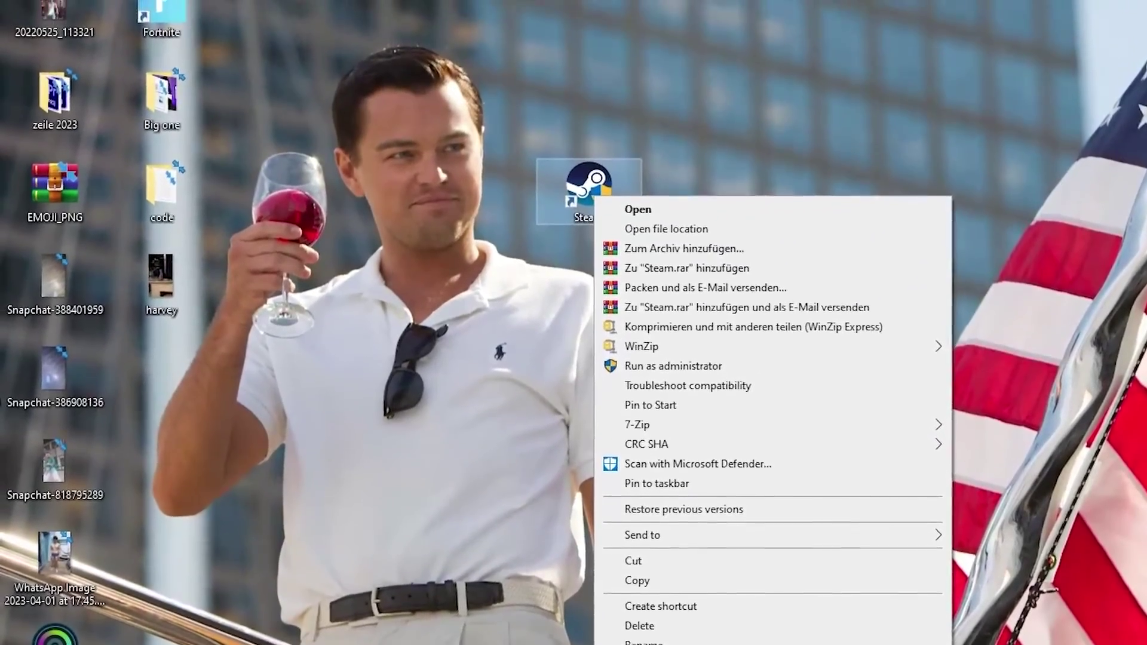
left_click(695, 639)
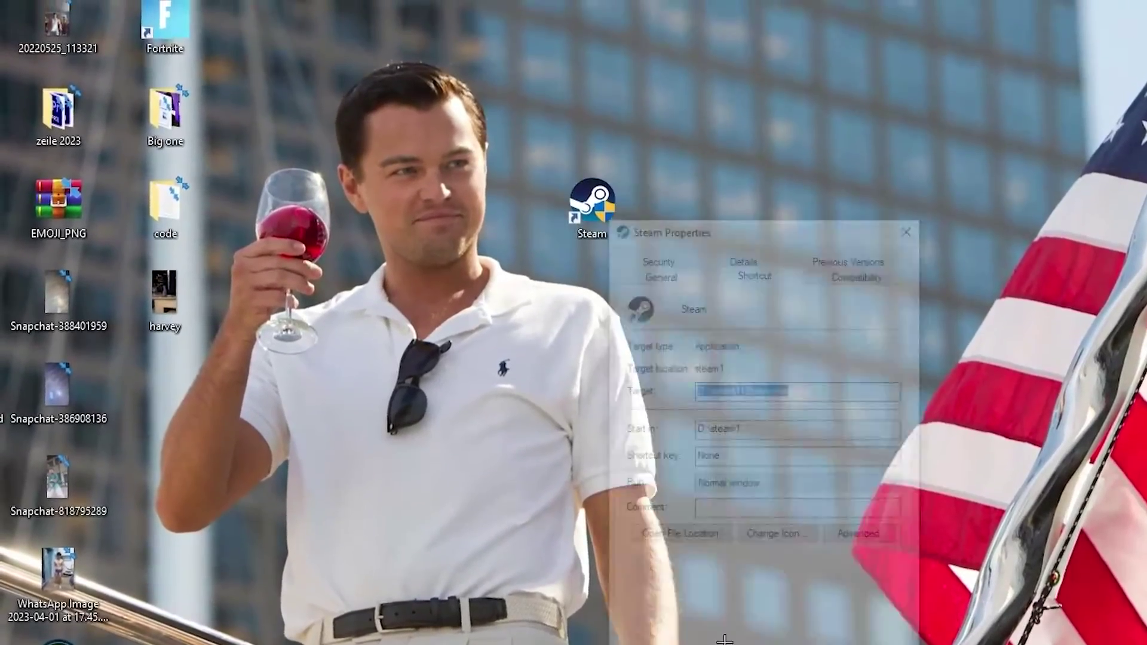
left_click_drag(735, 242, 598, 54)
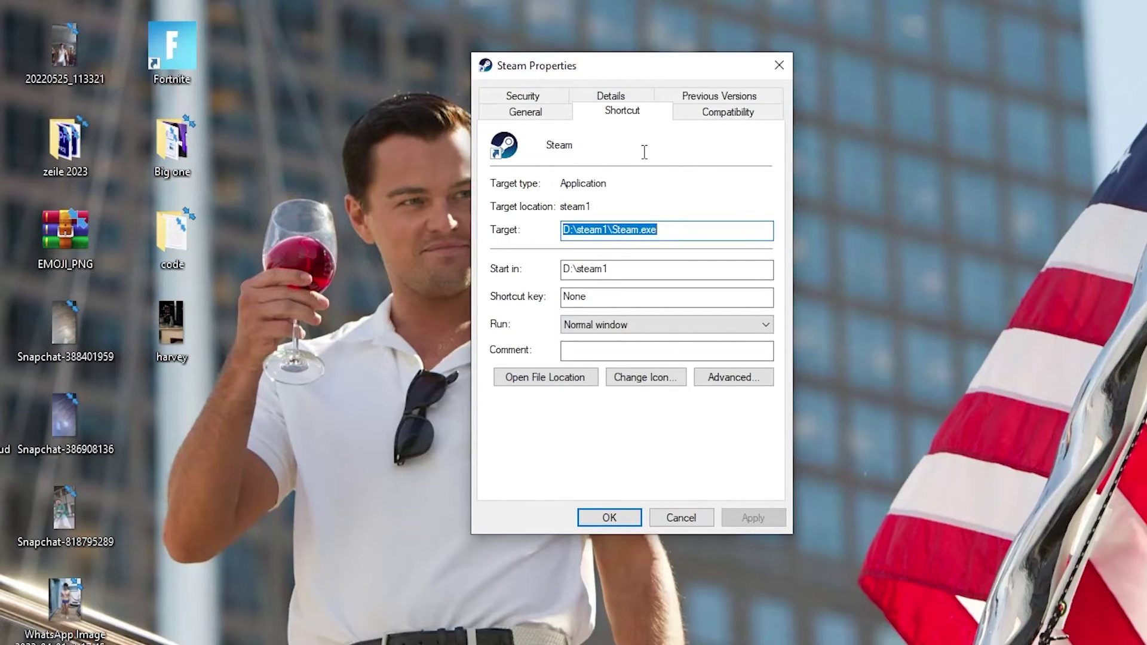
left_click(726, 115)
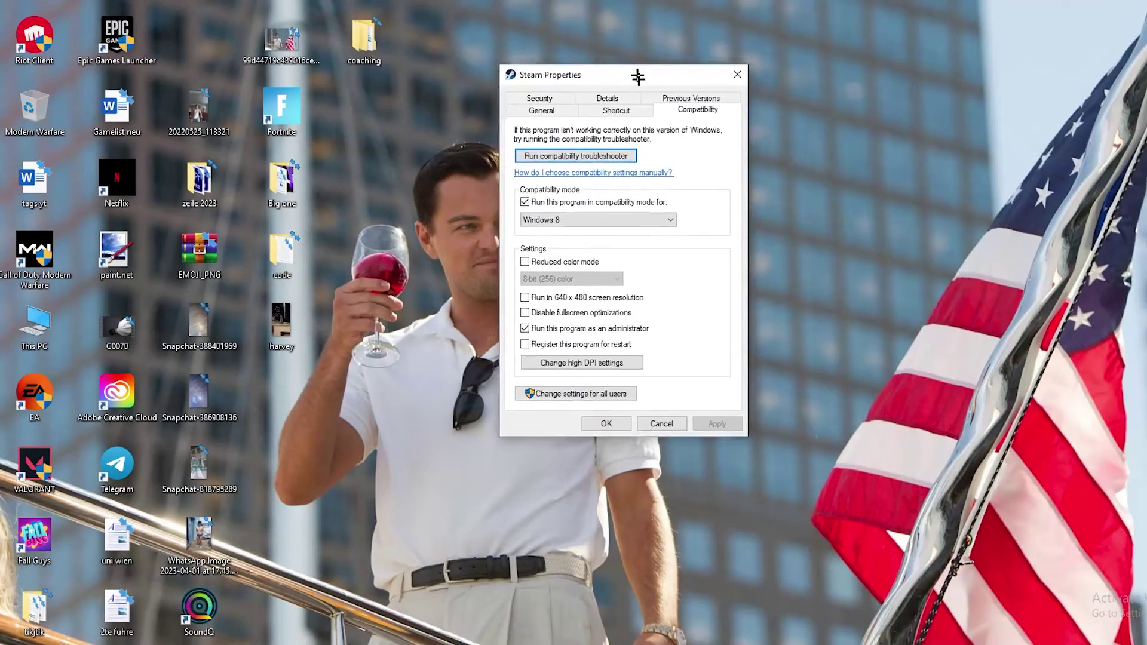
left_click_drag(638, 77, 624, 35)
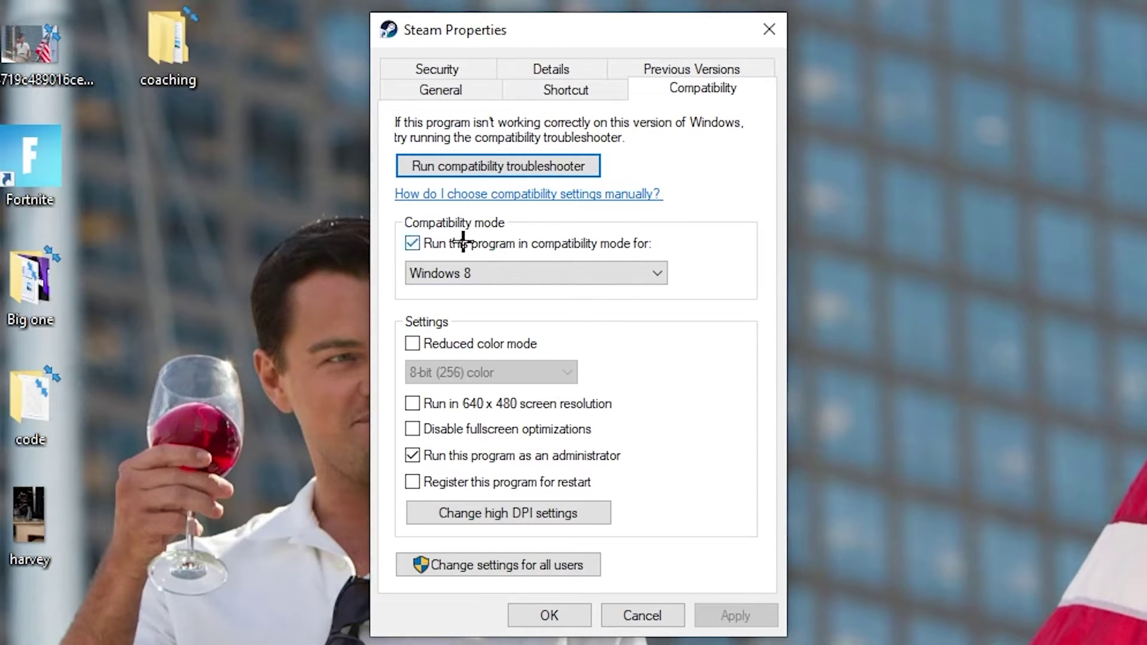
left_click(643, 266)
left_click(698, 252)
left_click(549, 616)
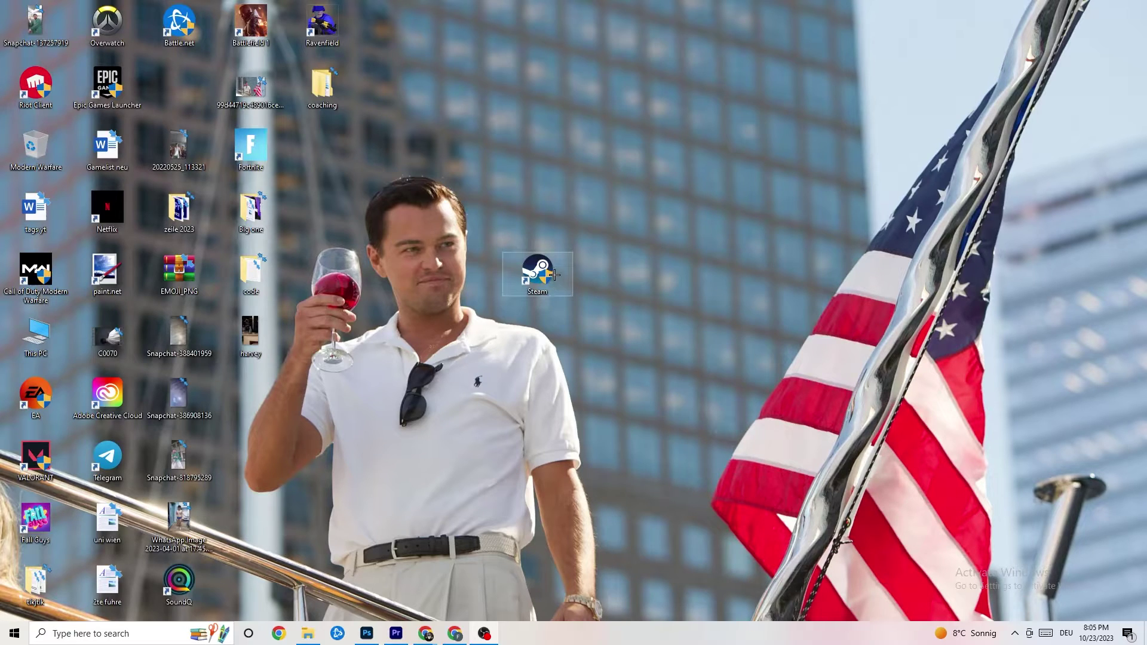
left_click_drag(555, 275, 547, 158)
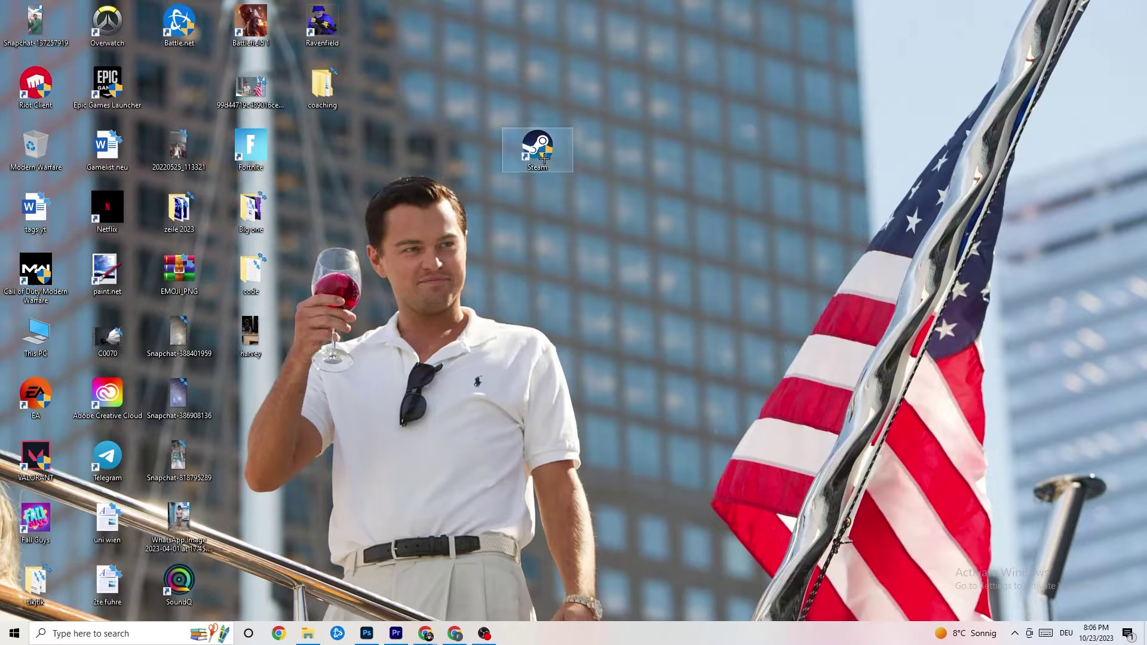
left_click_drag(538, 148, 469, 212)
left_click(498, 163)
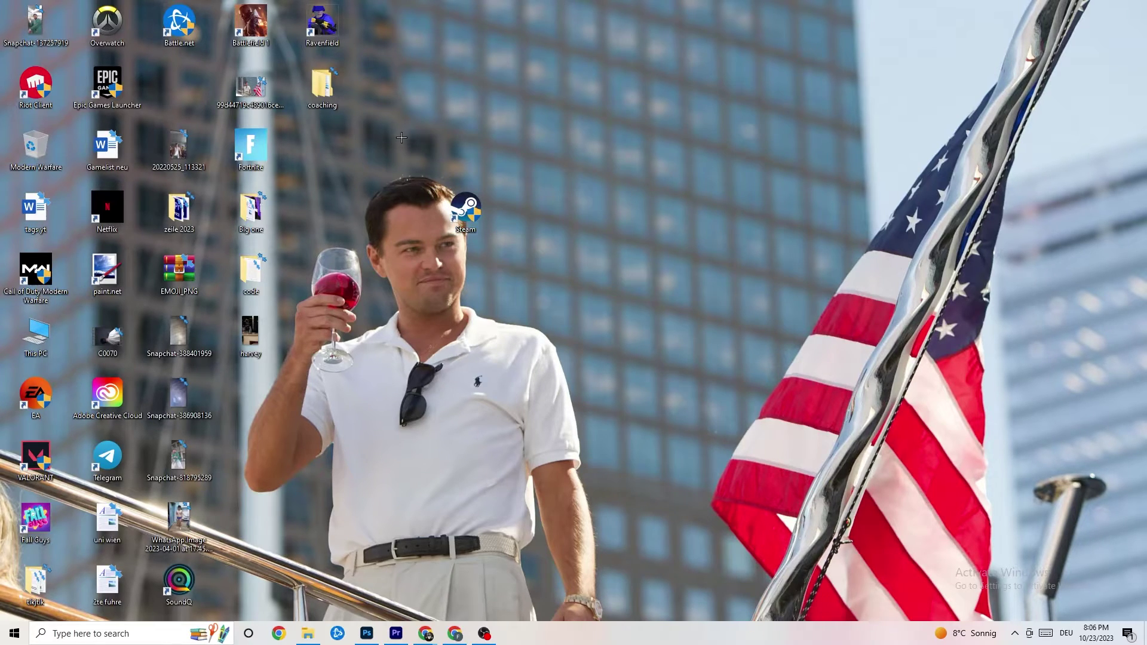
left_click_drag(465, 207, 541, 211)
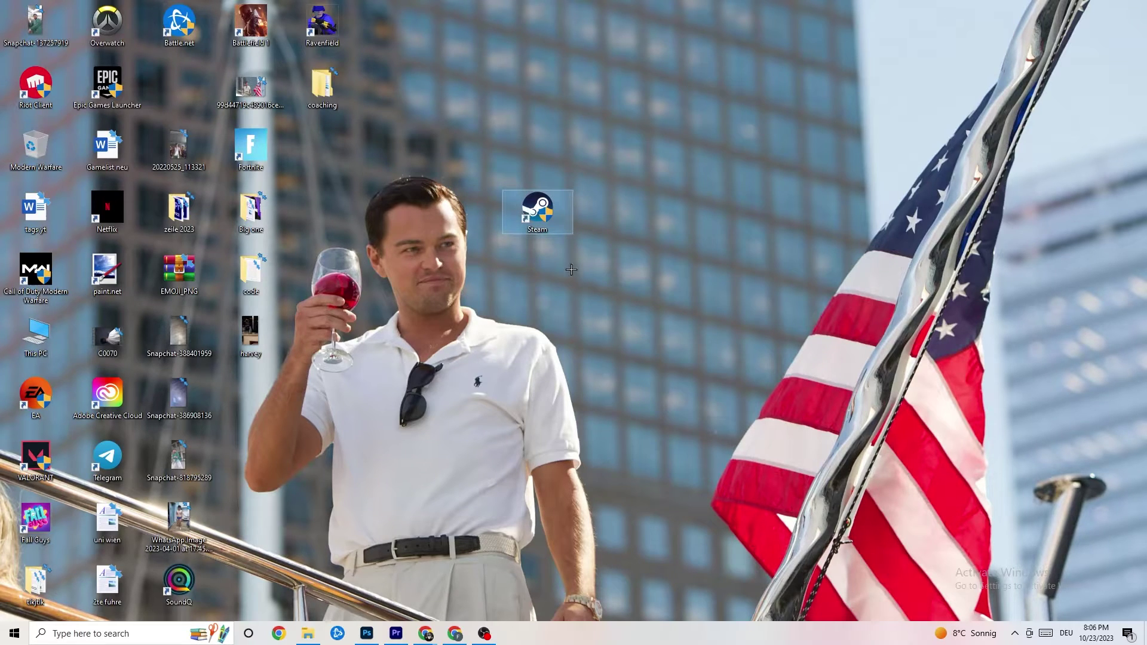
Review the Steam shortcut's compatibility settings again and close its properties.
right_click(541, 219)
left_click(598, 538)
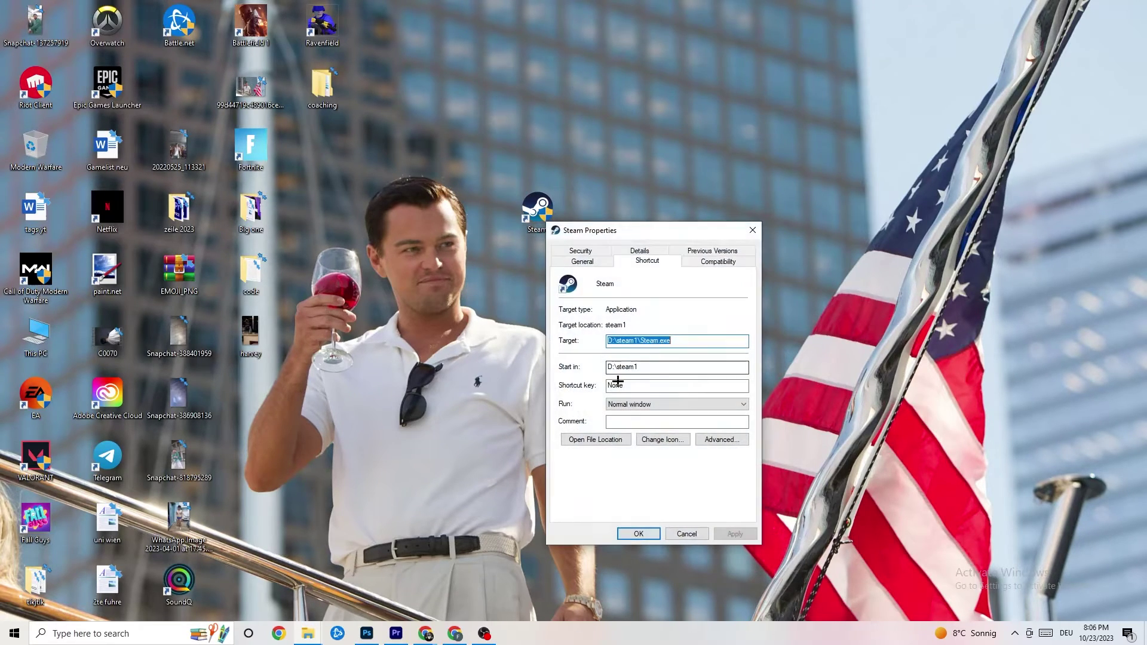
left_click(718, 261)
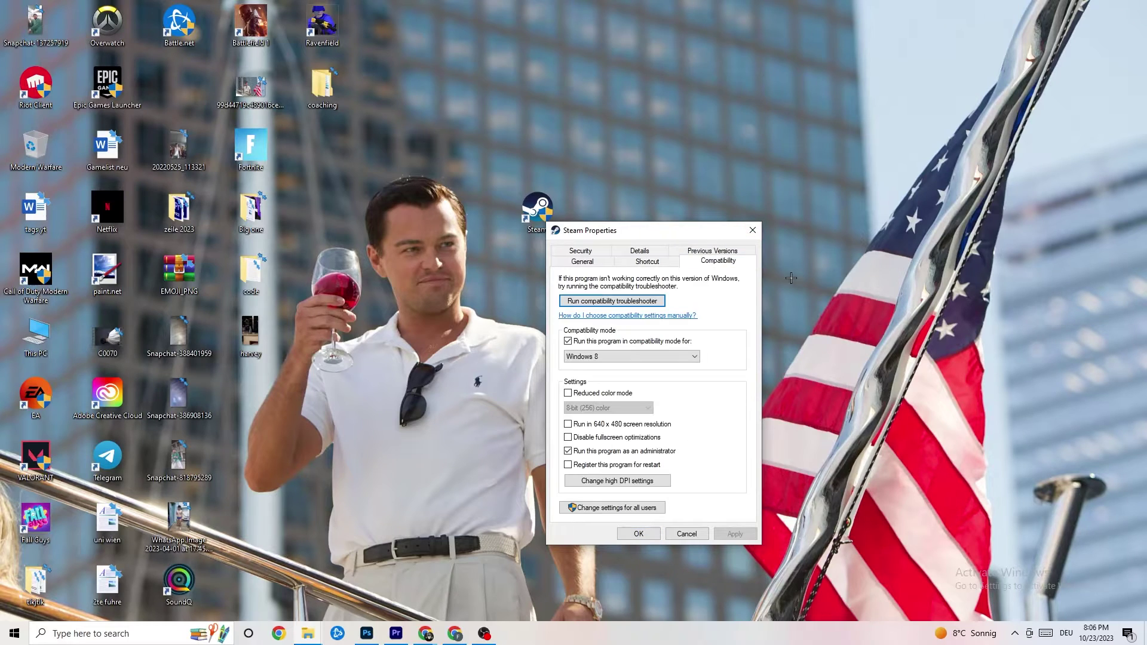
left_click(753, 230)
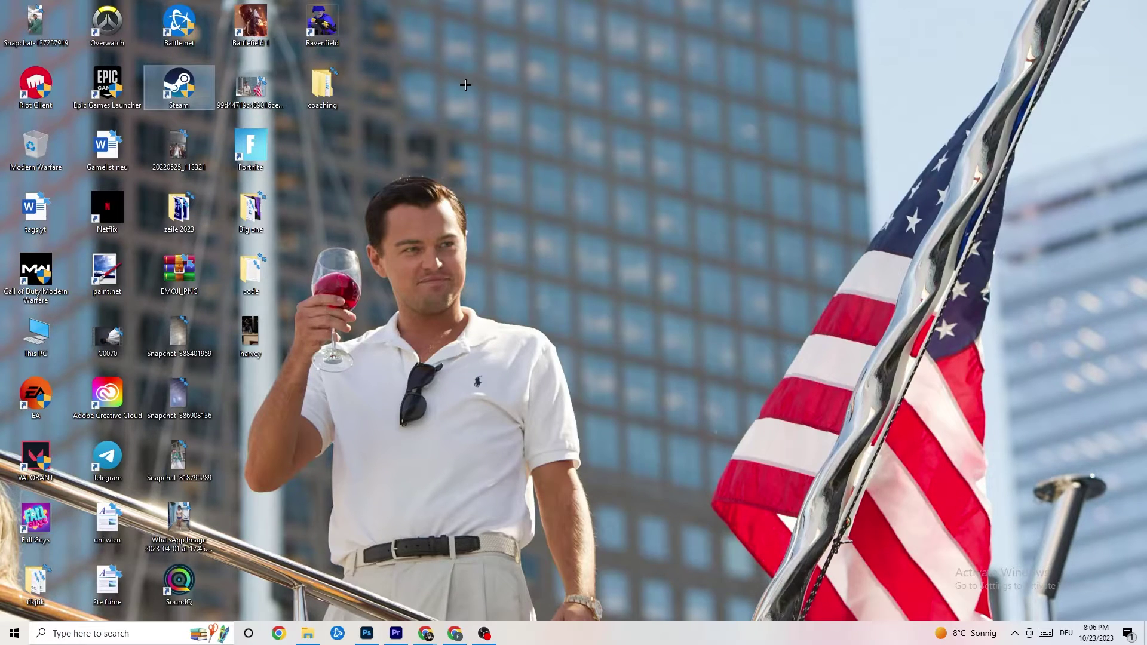
Open Task Manager and have its window fill the screen.
left_click(556, 117)
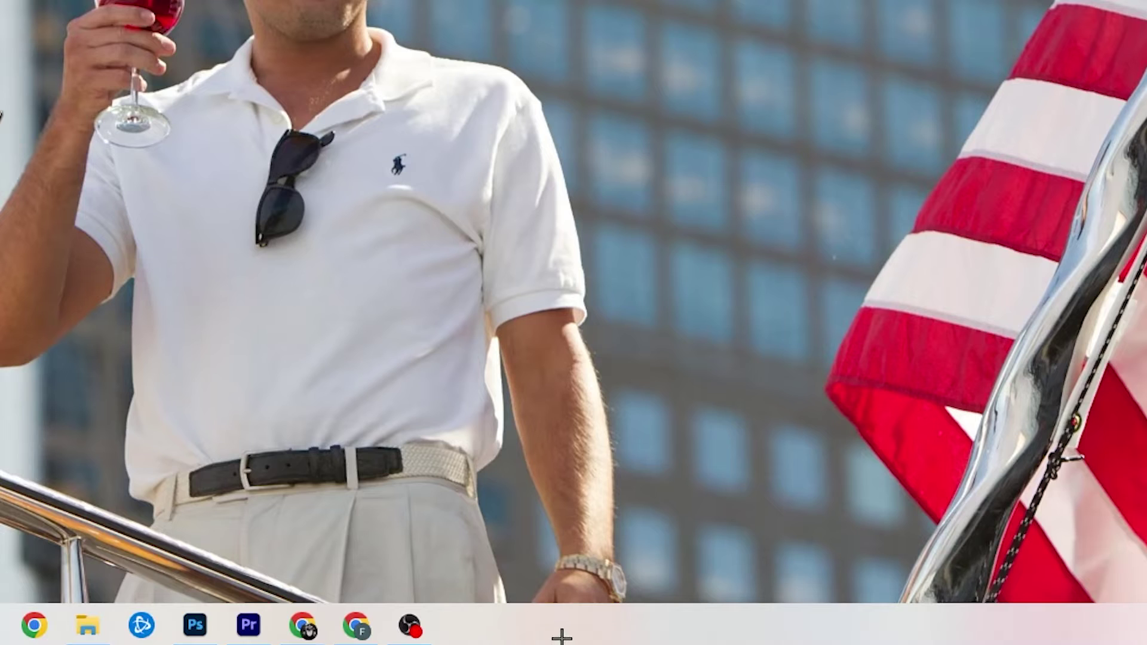
right_click(491, 632)
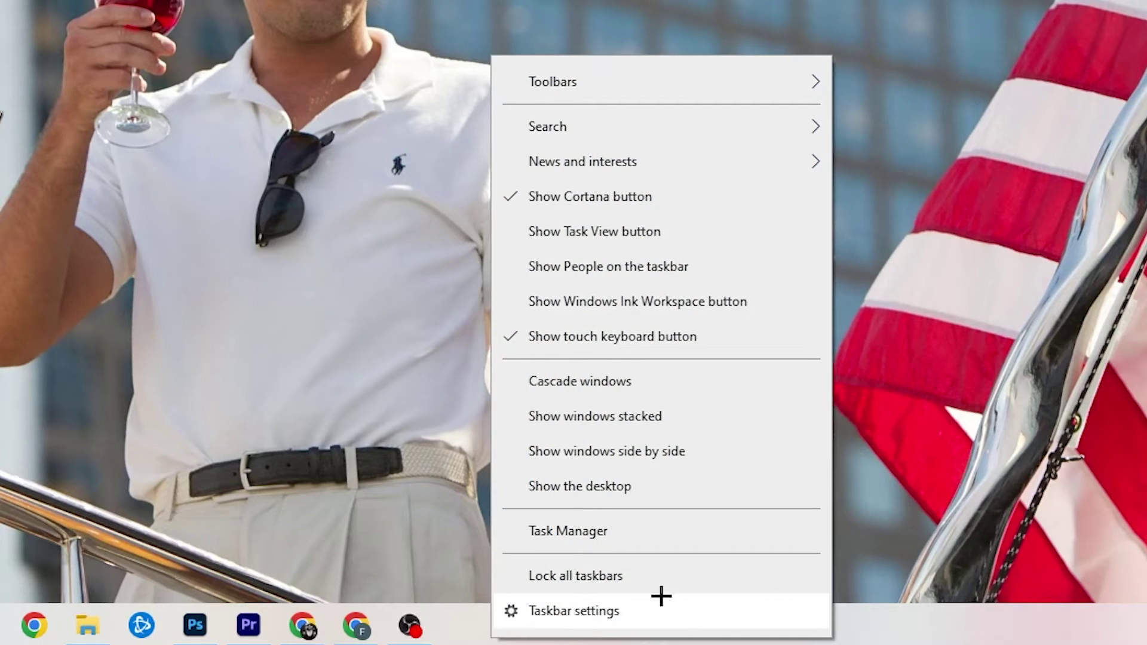
left_click(596, 540)
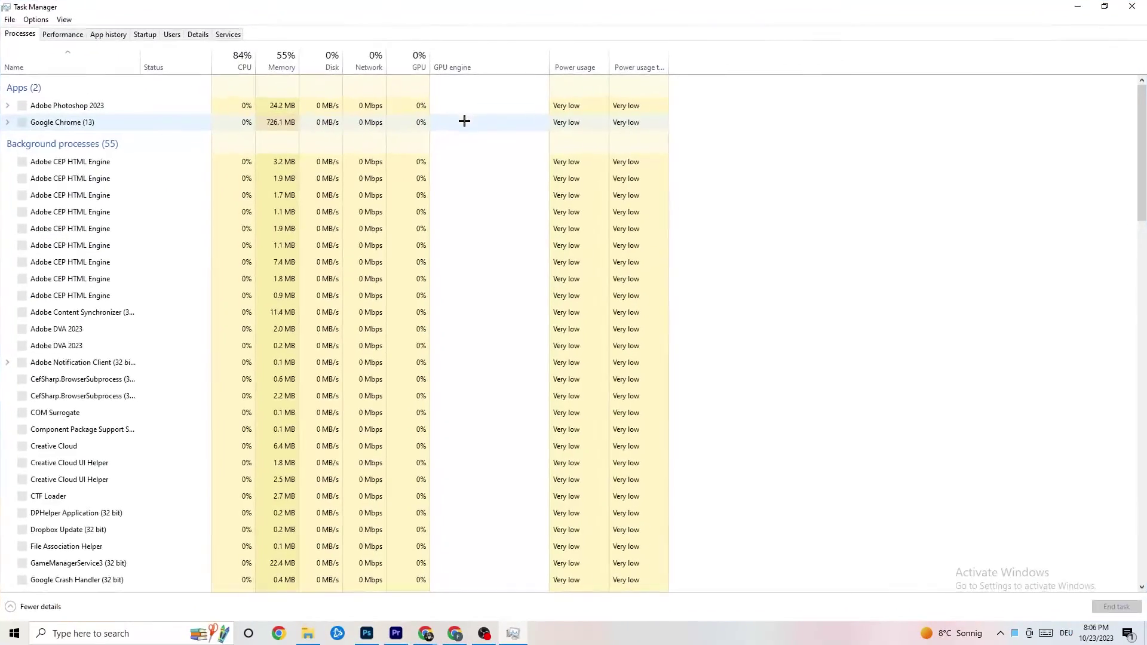
left_click_drag(554, 5, 495, 53)
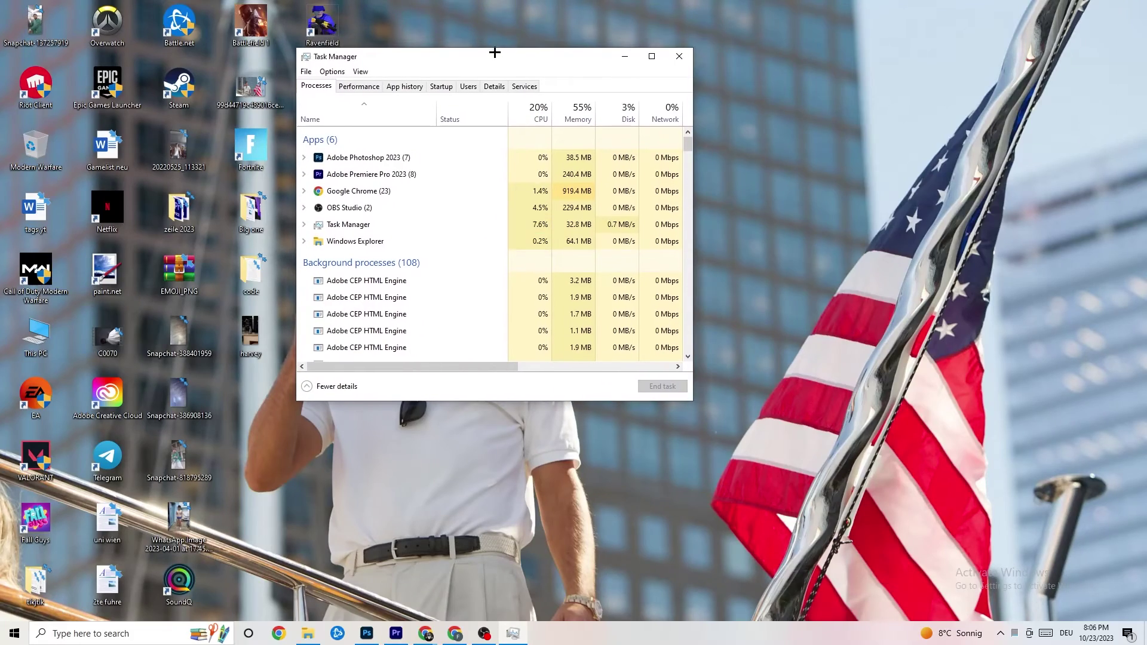
left_click(652, 57)
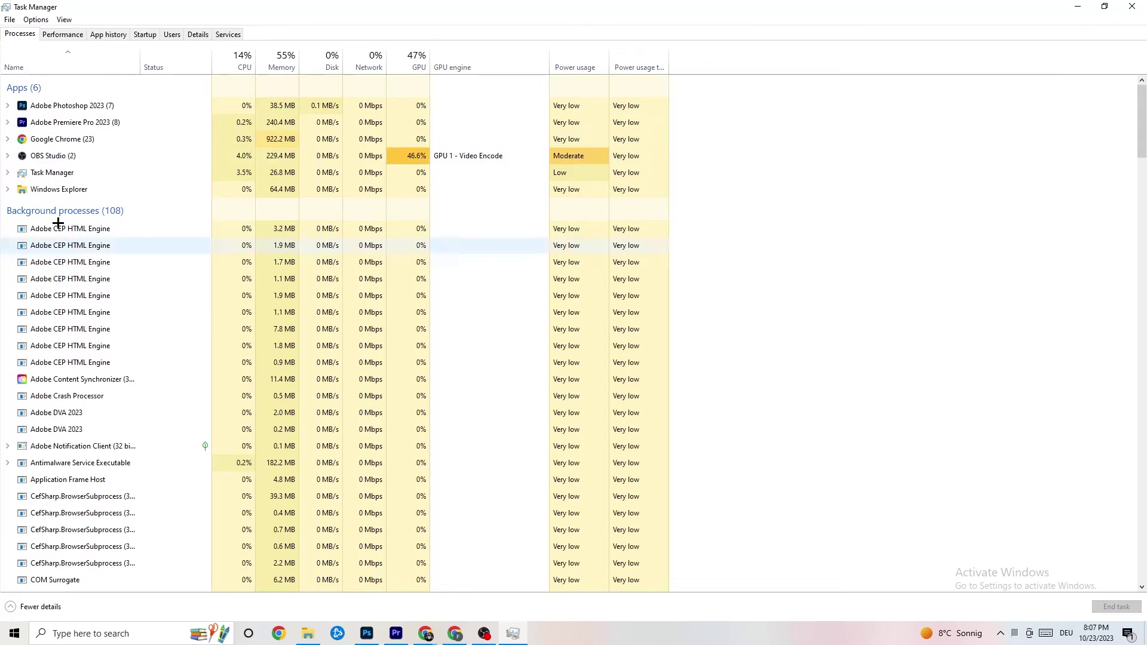
Look through the running processes and end the Adobe Photoshop 2023 task.
scroll(152, 315, "down", 4)
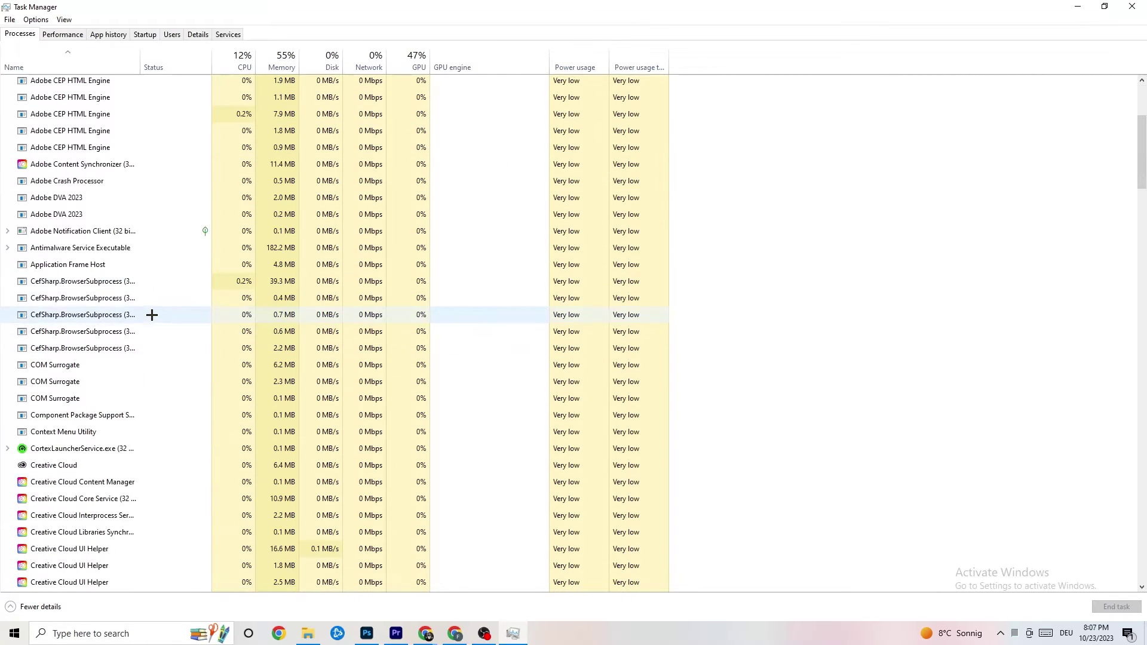
scroll(152, 315, "down", 12)
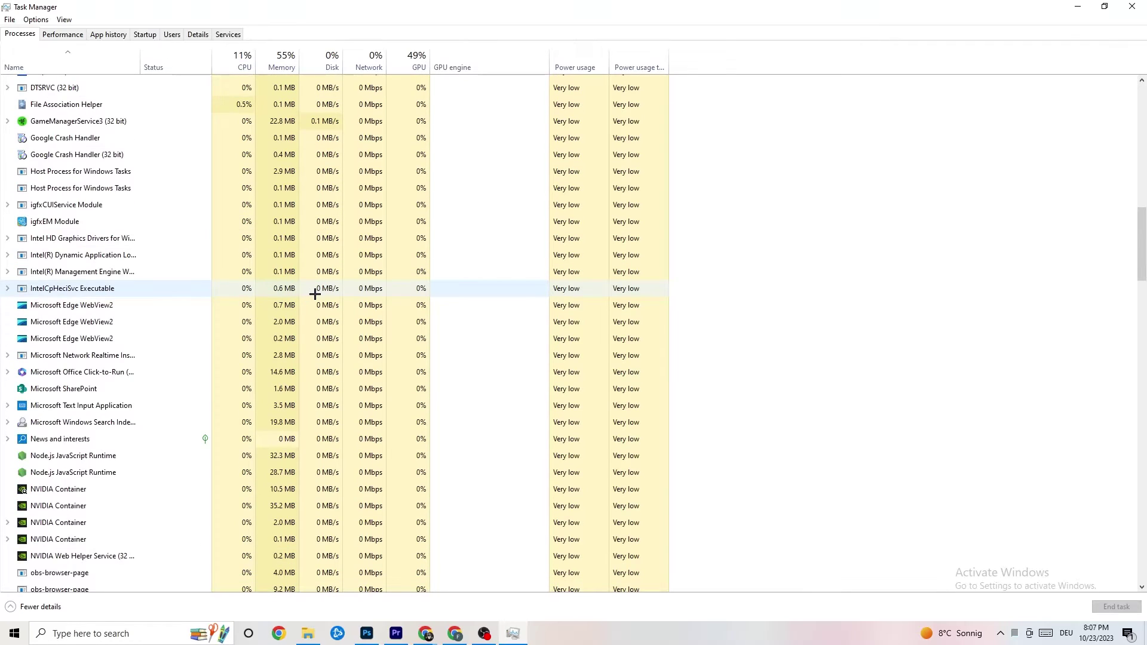
scroll(315, 293, "up", 16)
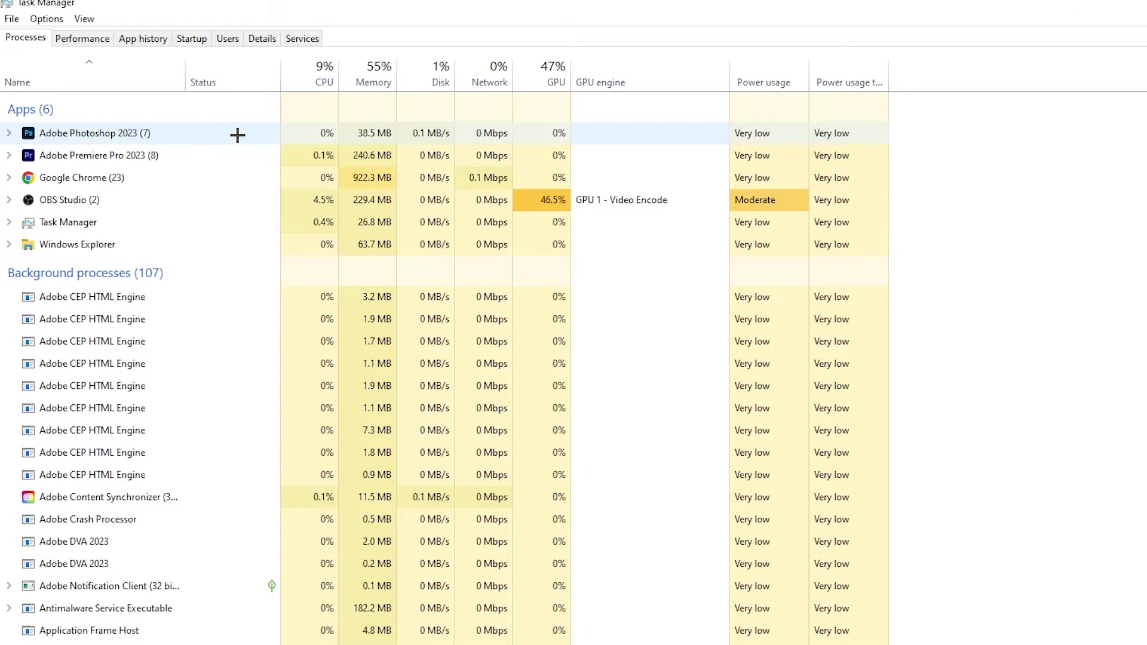
right_click(417, 132)
left_click(209, 140)
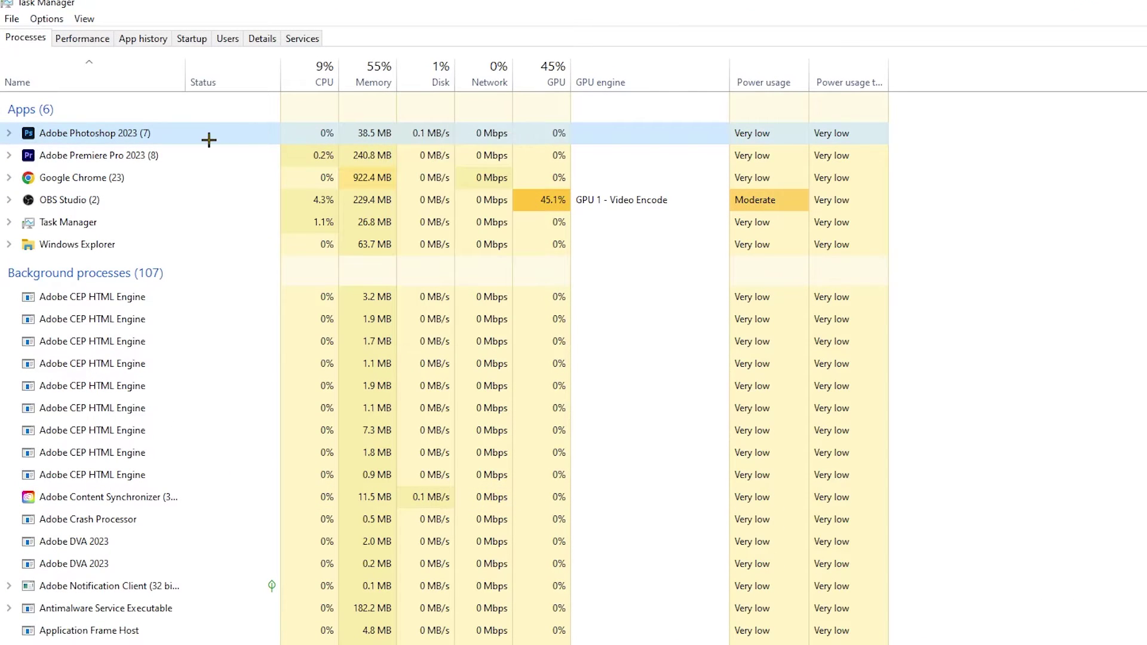
right_click(211, 140)
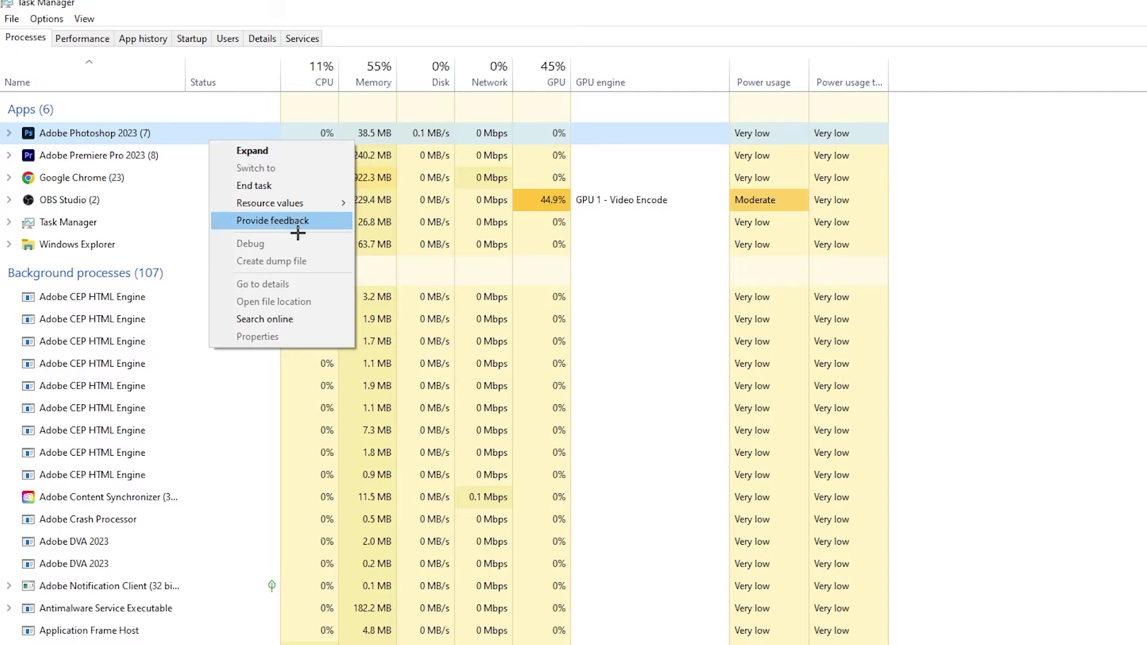
left_click(301, 184)
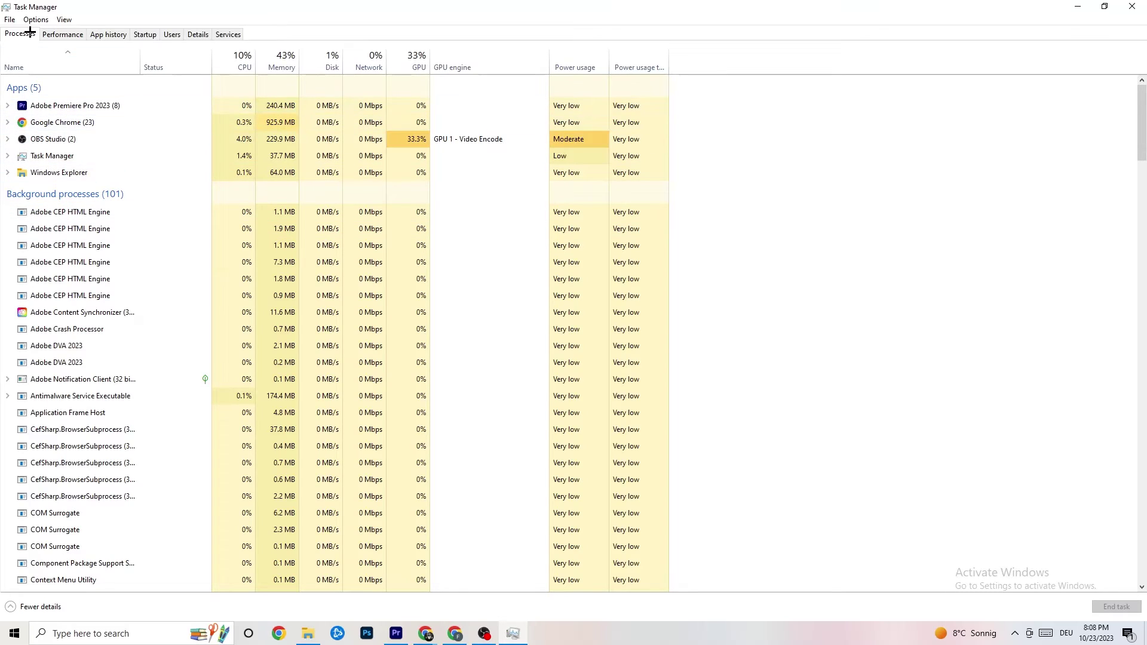
Examine the priority options of the Adobe Premiere Pro process in the detailed process list, leaving without choosing one.
left_click(198, 34)
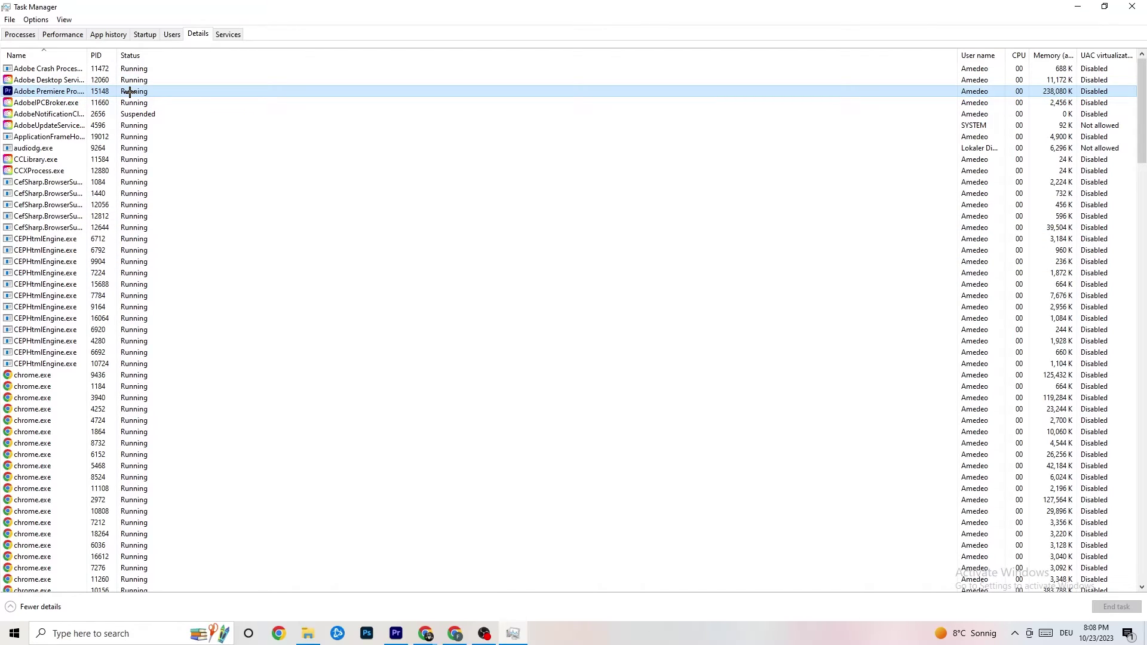
right_click(130, 92)
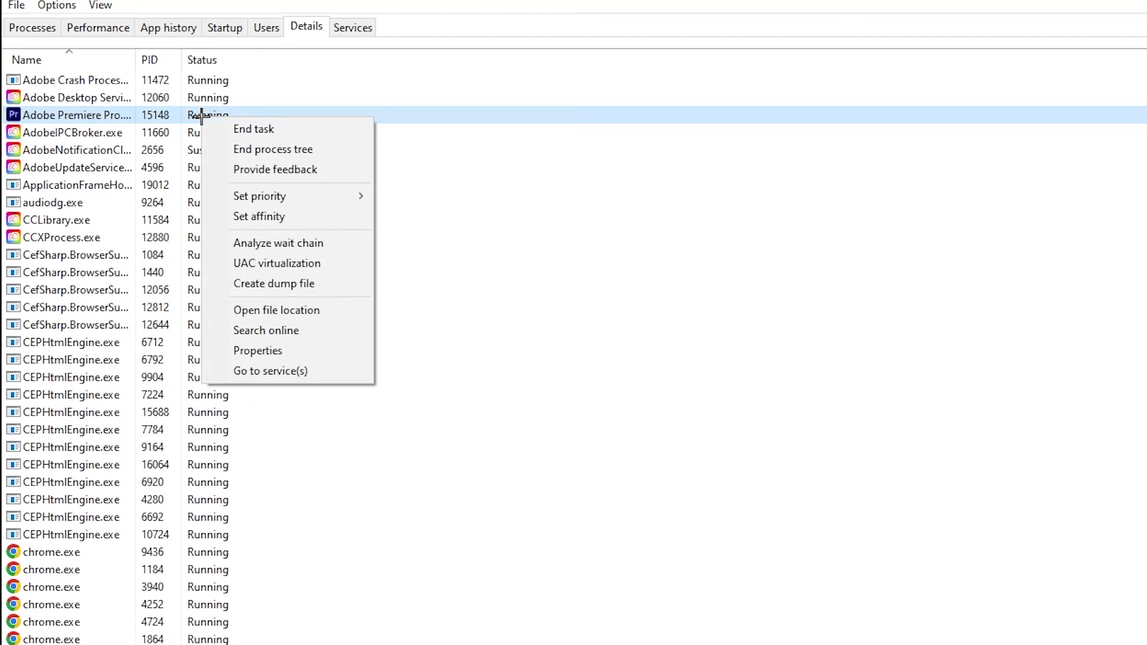
mouse_move(312, 198)
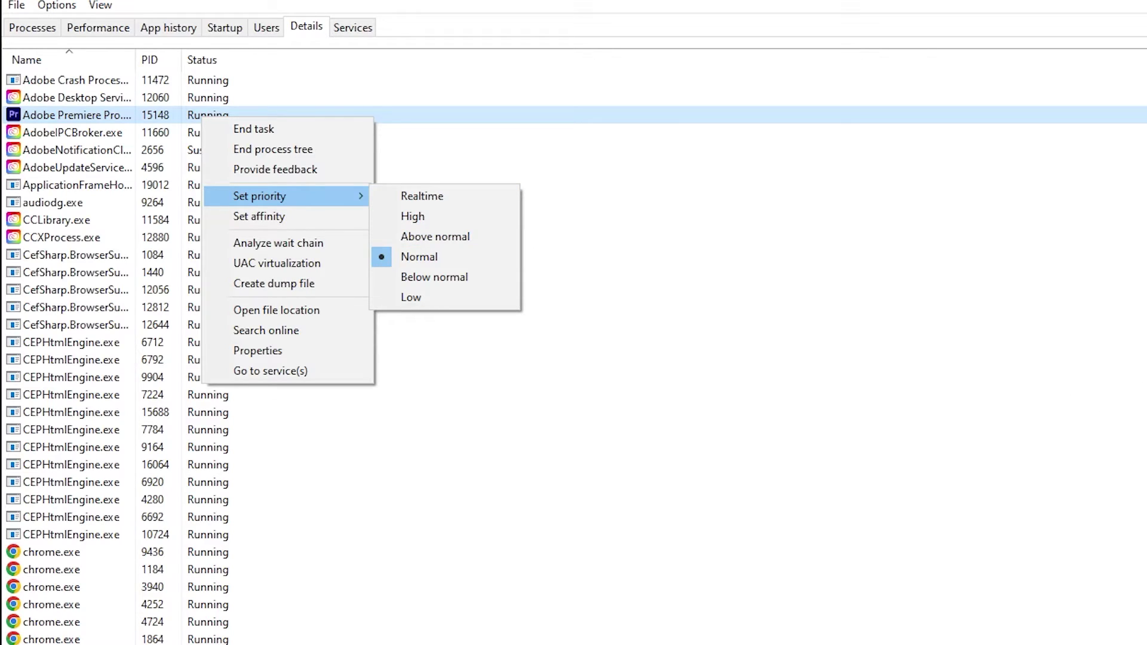
left_click(412, 83)
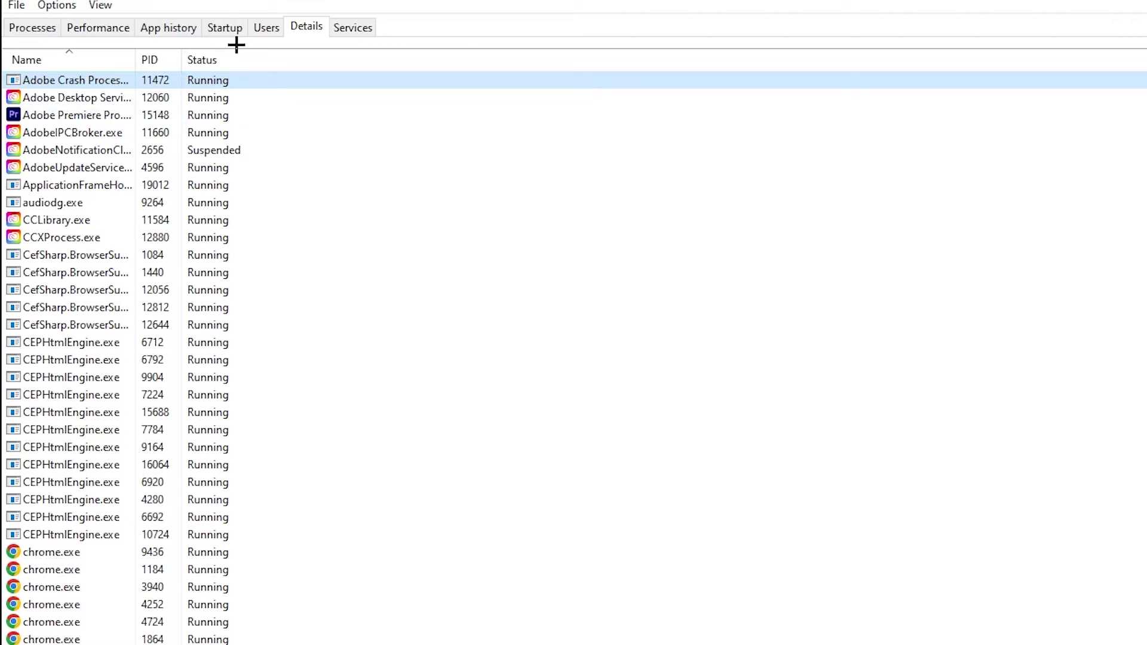
Review the startup programs and the options for Adobe Updater Startup Utility without choosing one, and close Task Manager.
left_click(222, 27)
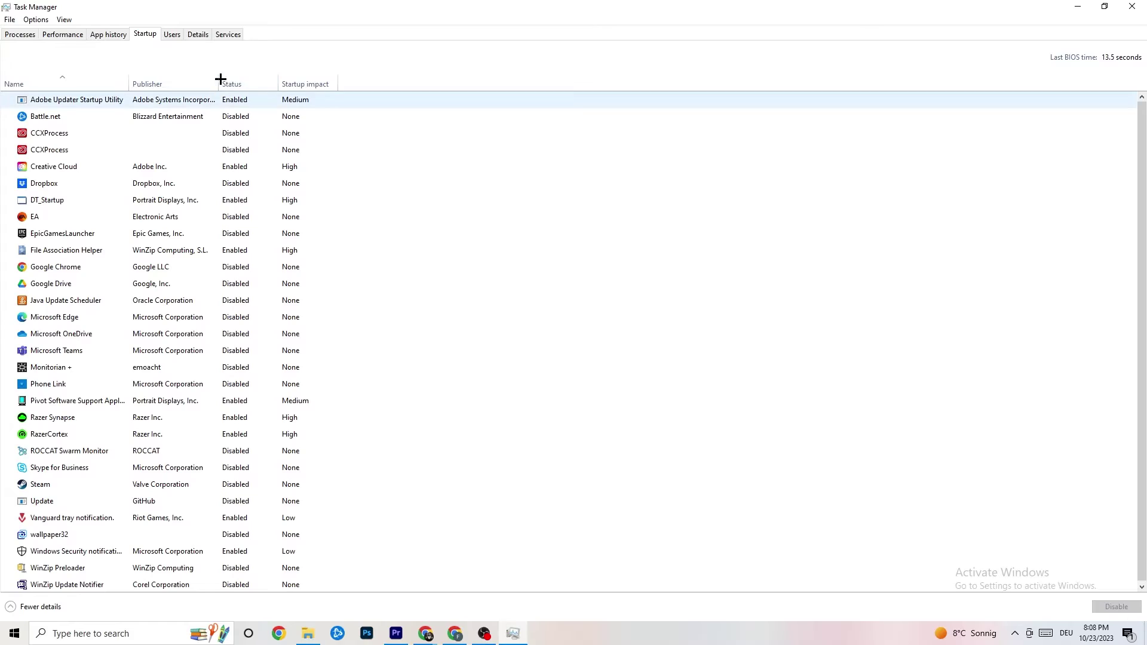
right_click(247, 105)
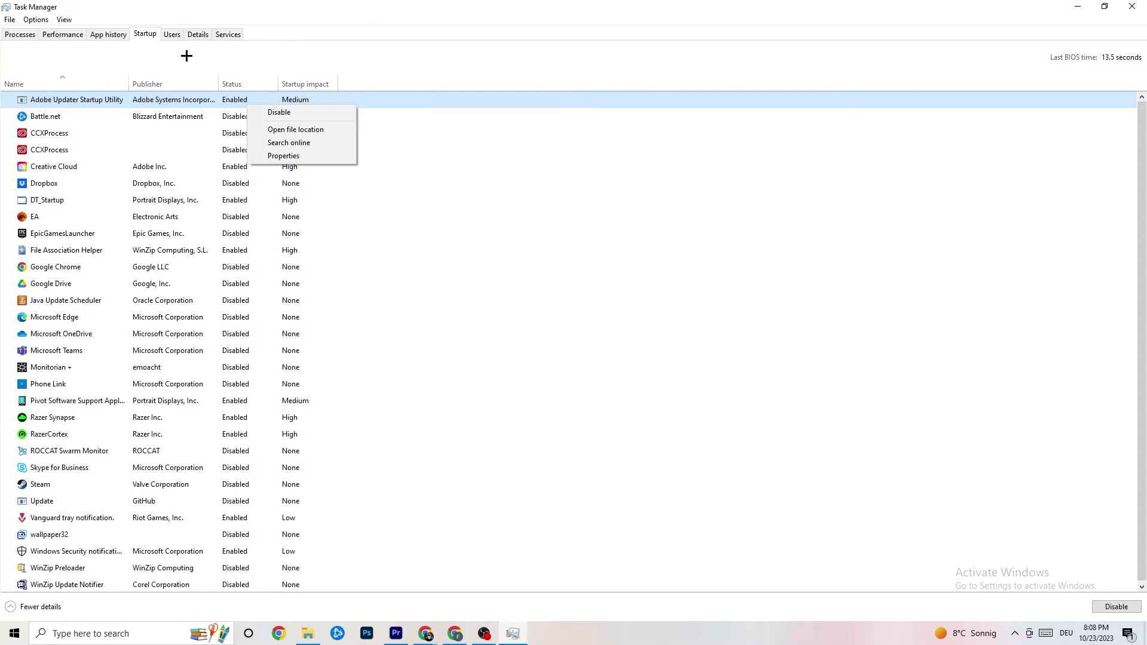
left_click(431, 2)
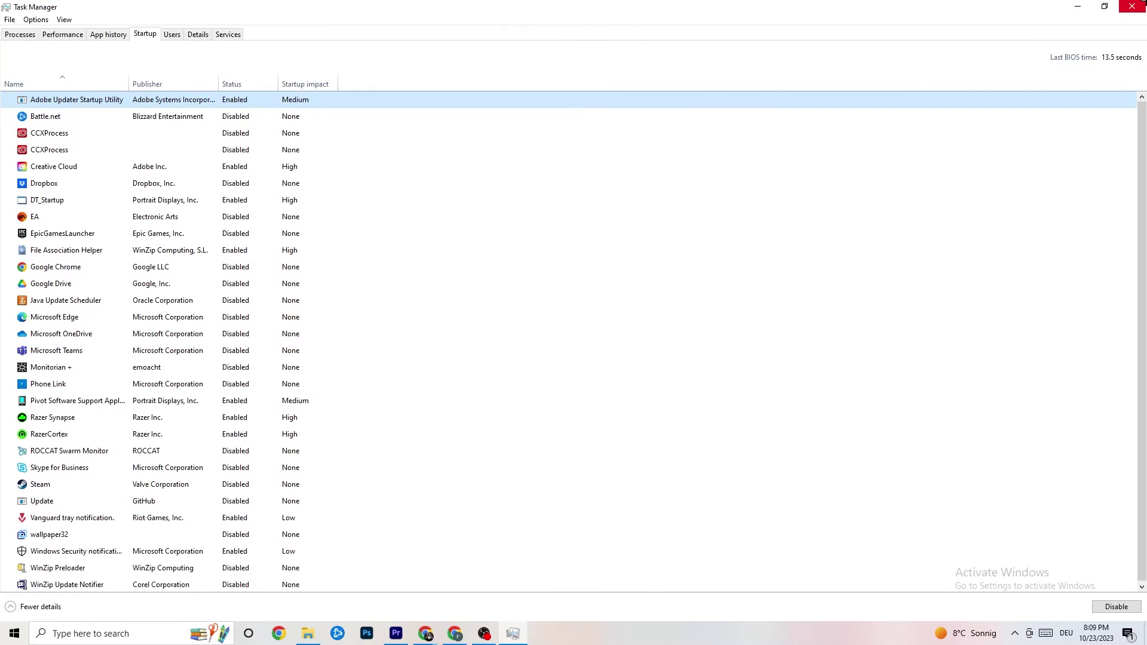
left_click(1133, 4)
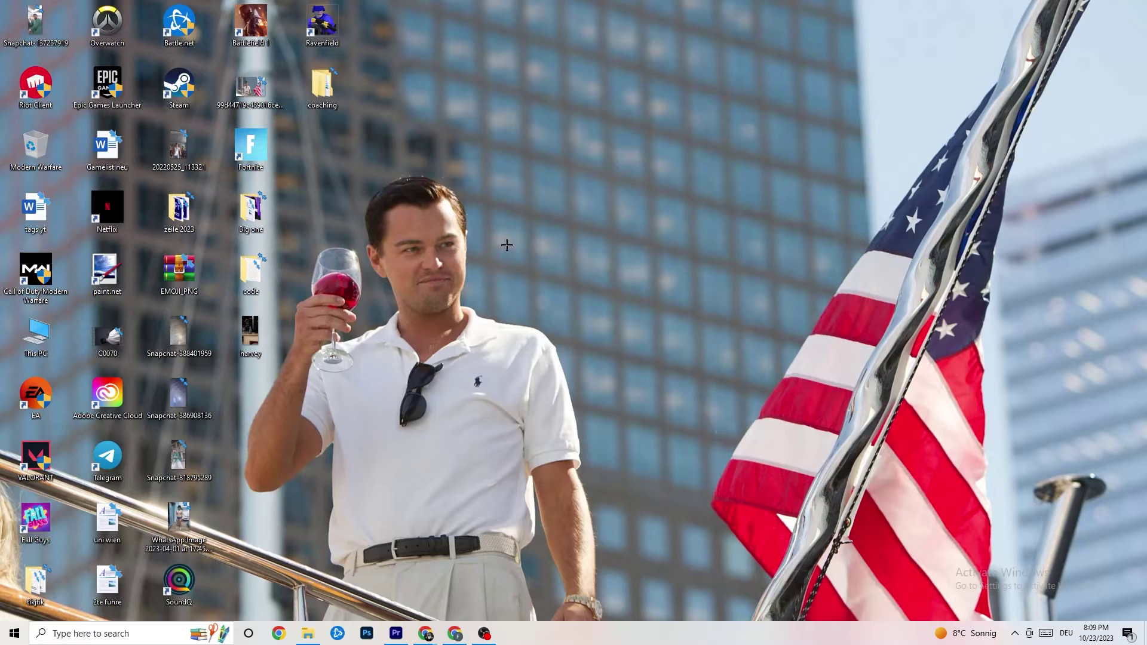
Open the Windows system display settings and examine the scaling and display resolution choices, keeping the scale at 100% (Recommended).
left_click(7, 637)
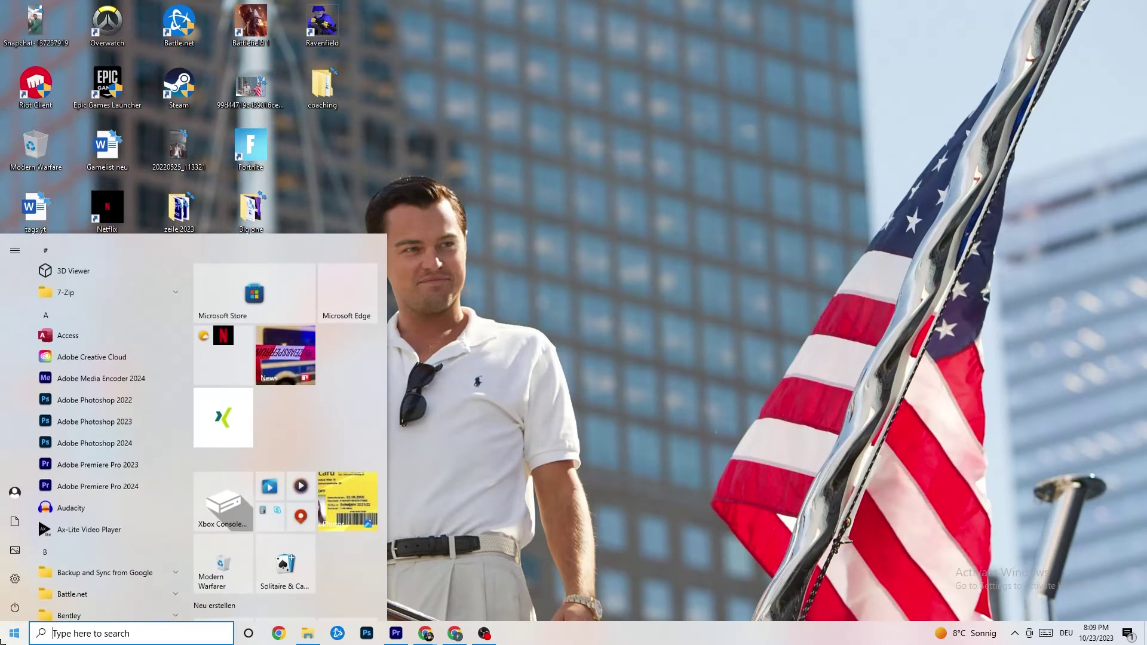
left_click(16, 581)
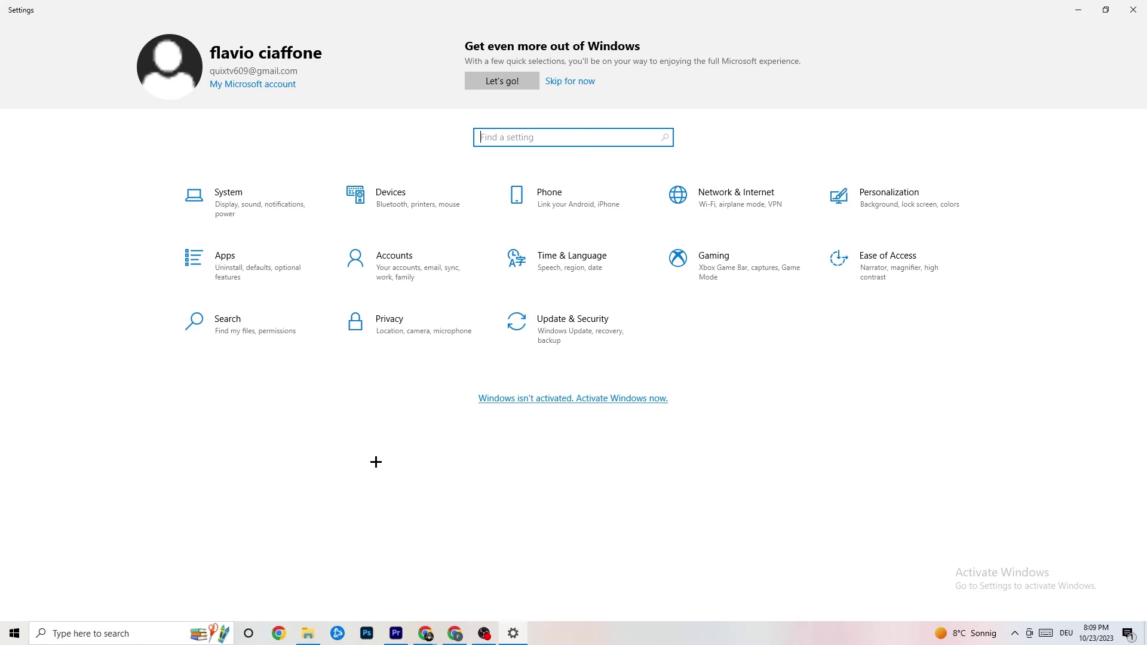
left_click(274, 211)
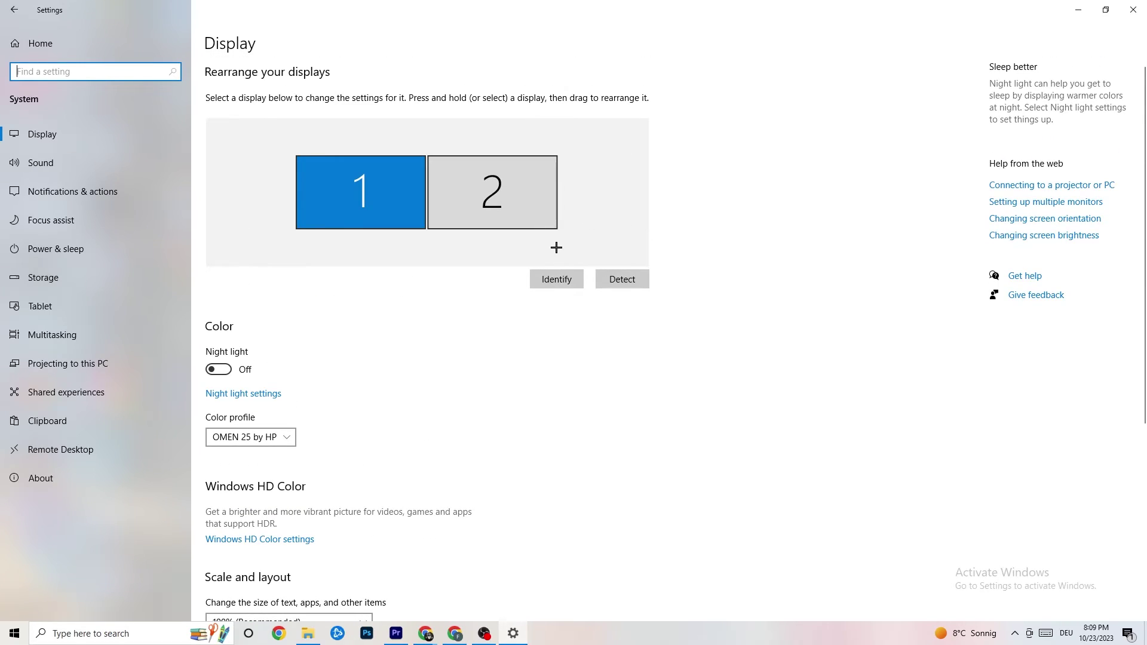
scroll(459, 258, "down", 5)
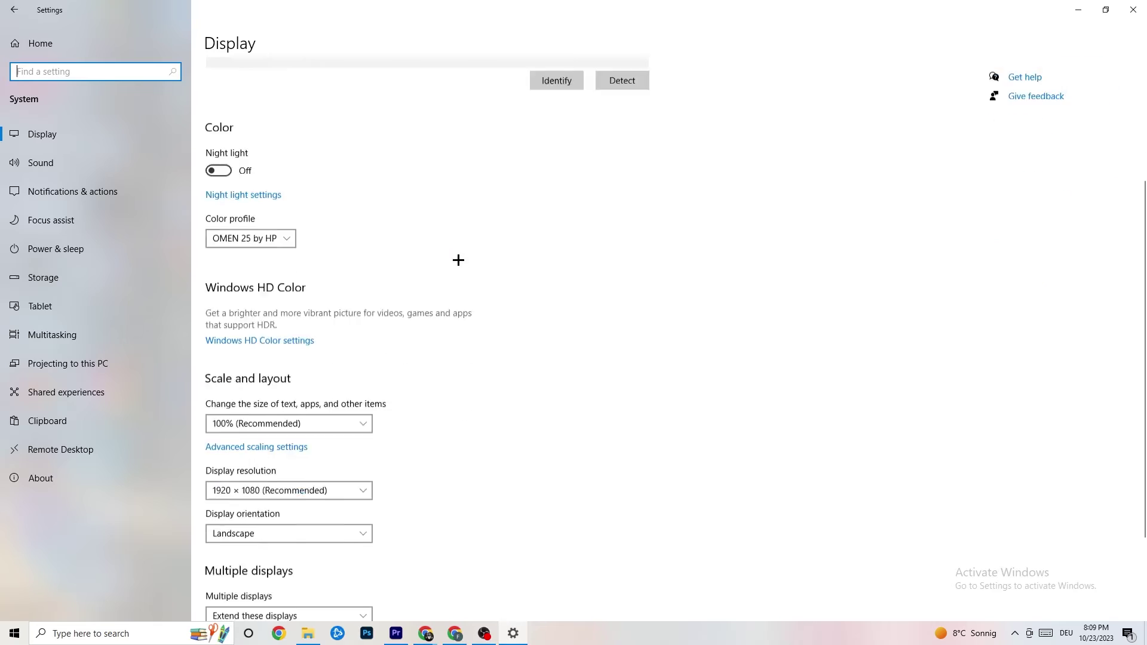
left_click(368, 351)
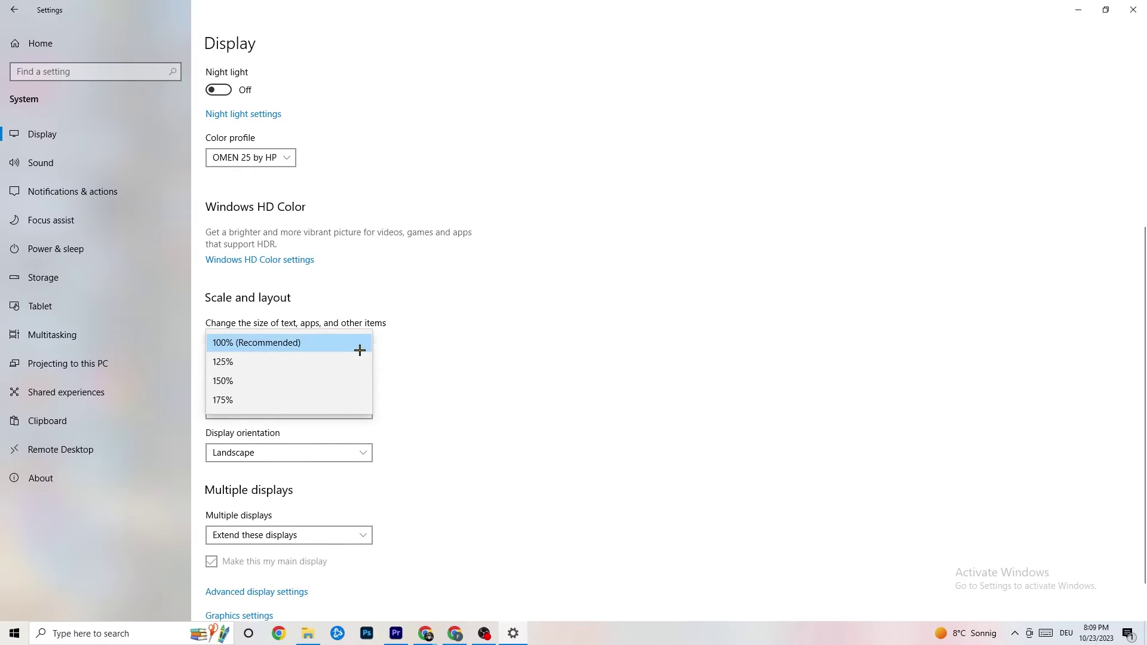
left_click(359, 344)
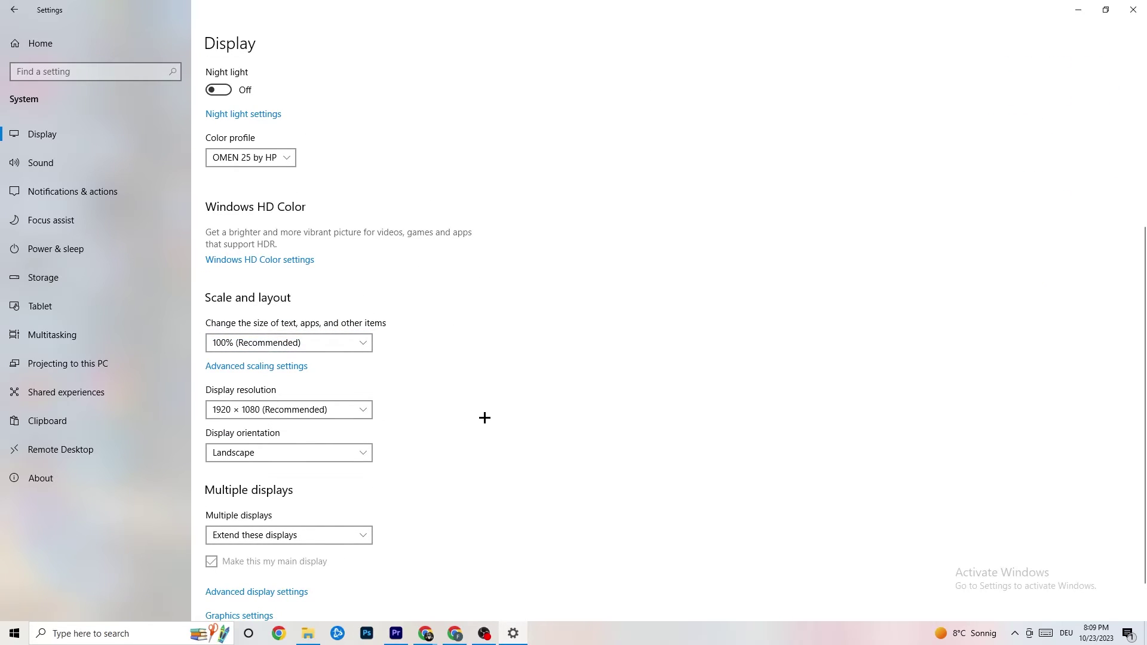
left_click(345, 410)
left_click(509, 359)
scroll(494, 328, "down", 1)
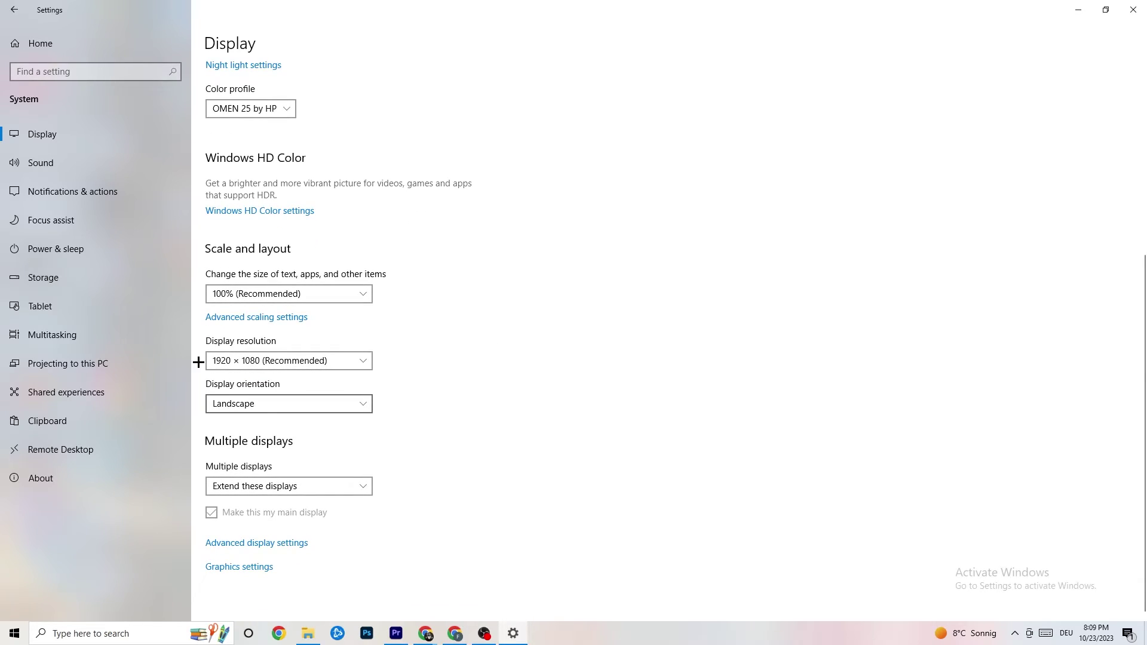
Examine the available power plans in the additional power settings and close Power Options without switching plans.
left_click(113, 249)
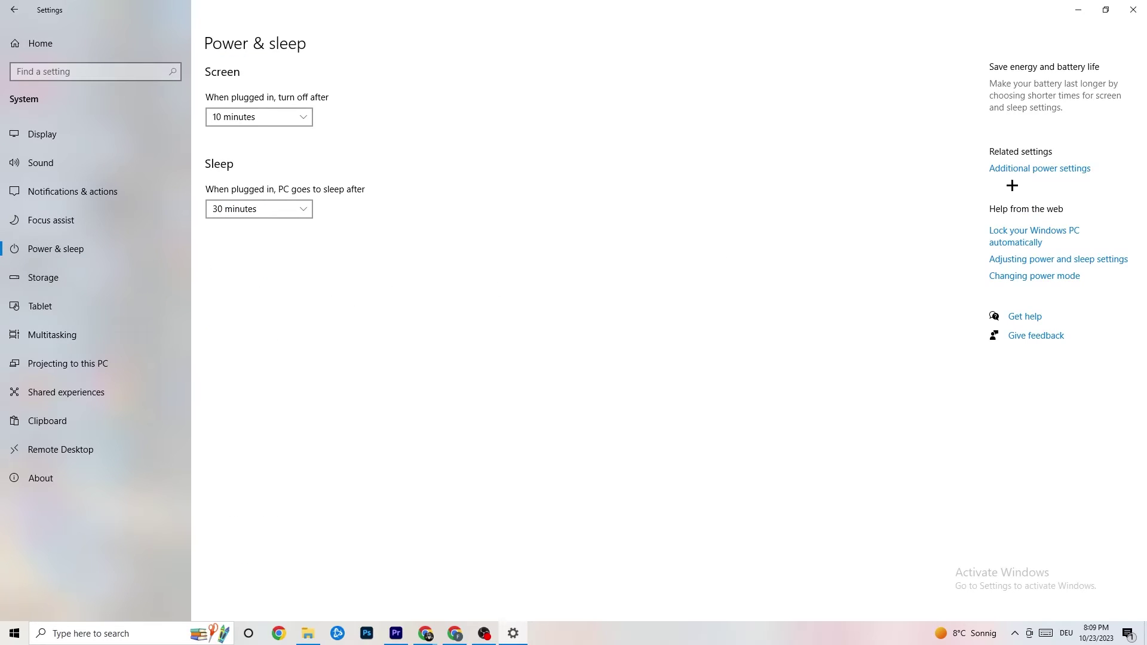
left_click(1032, 171)
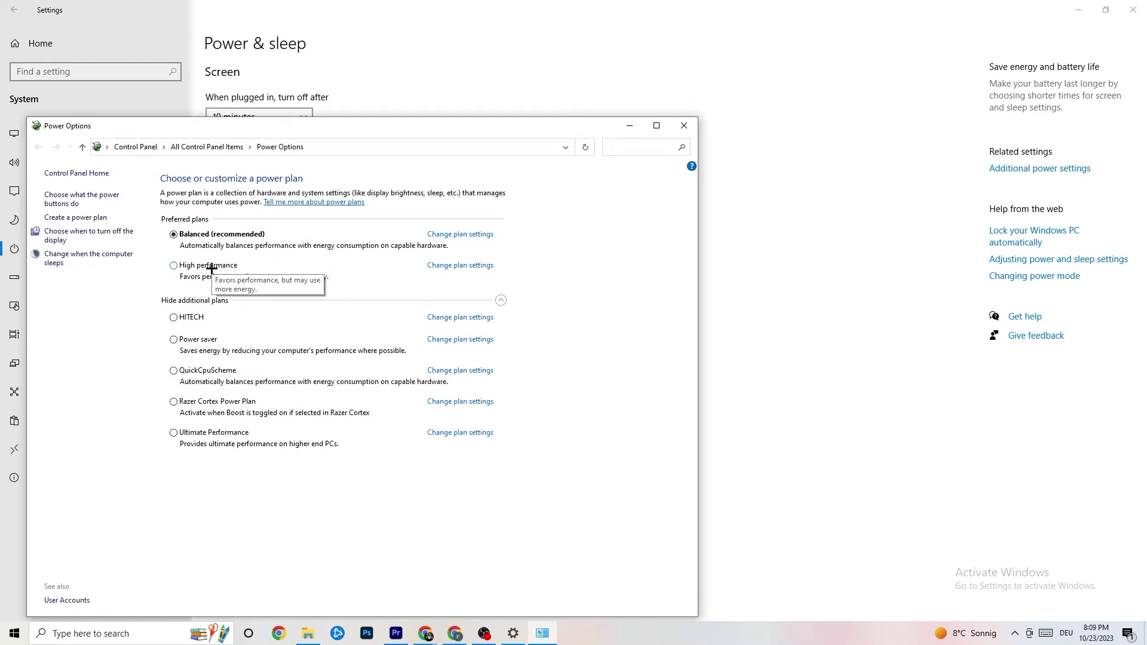
left_click(684, 126)
Review the Storage Sense configuration, including how often it runs, and return to the main Settings page.
left_click(60, 277)
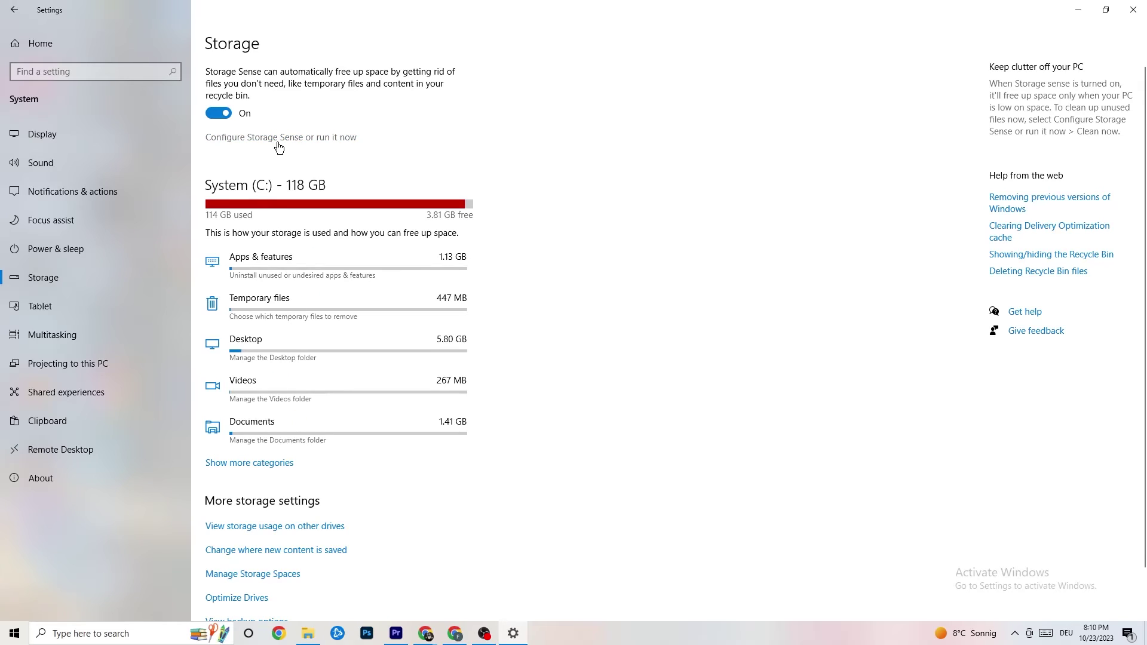
left_click(323, 142)
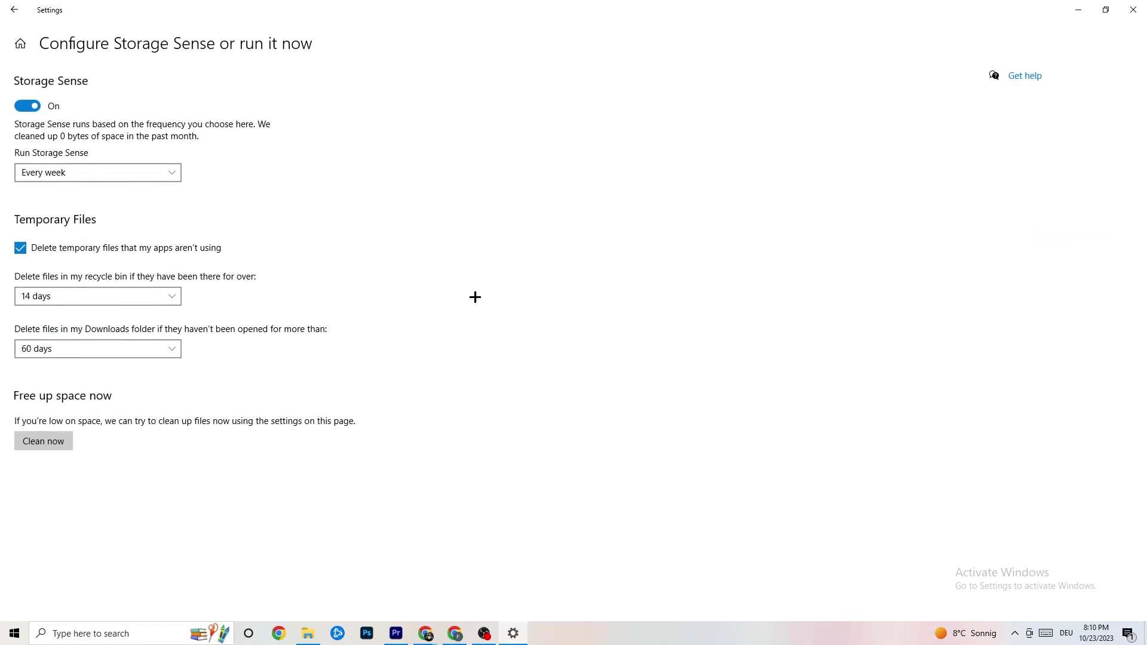
left_click(144, 173)
left_click(350, 171)
left_click(18, 12)
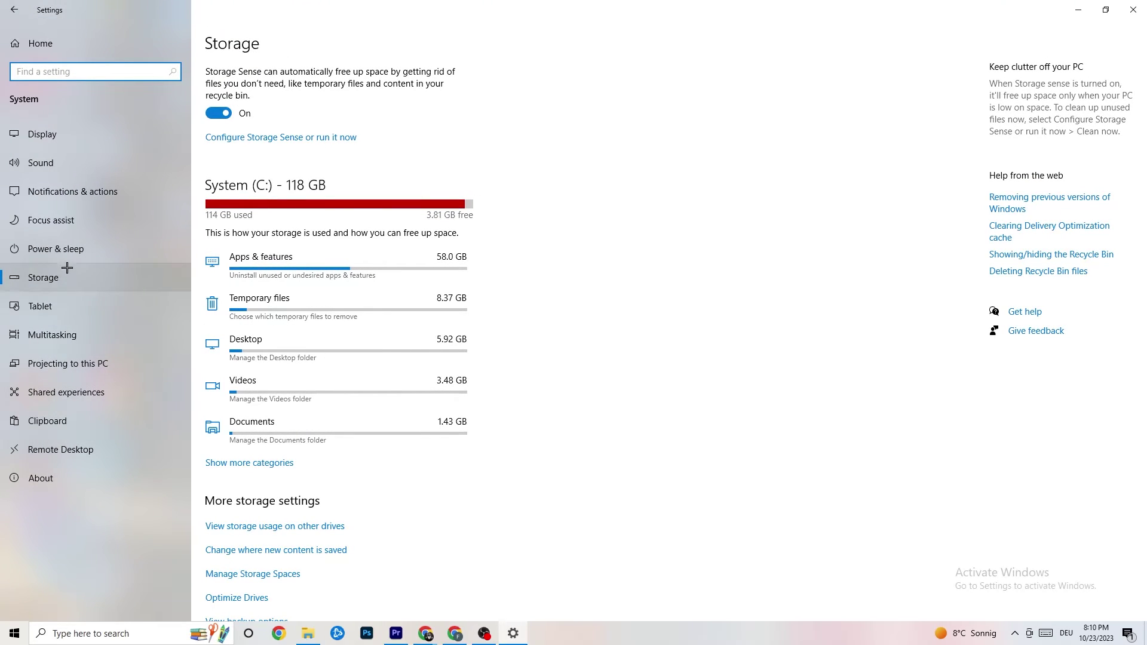
left_click(14, 10)
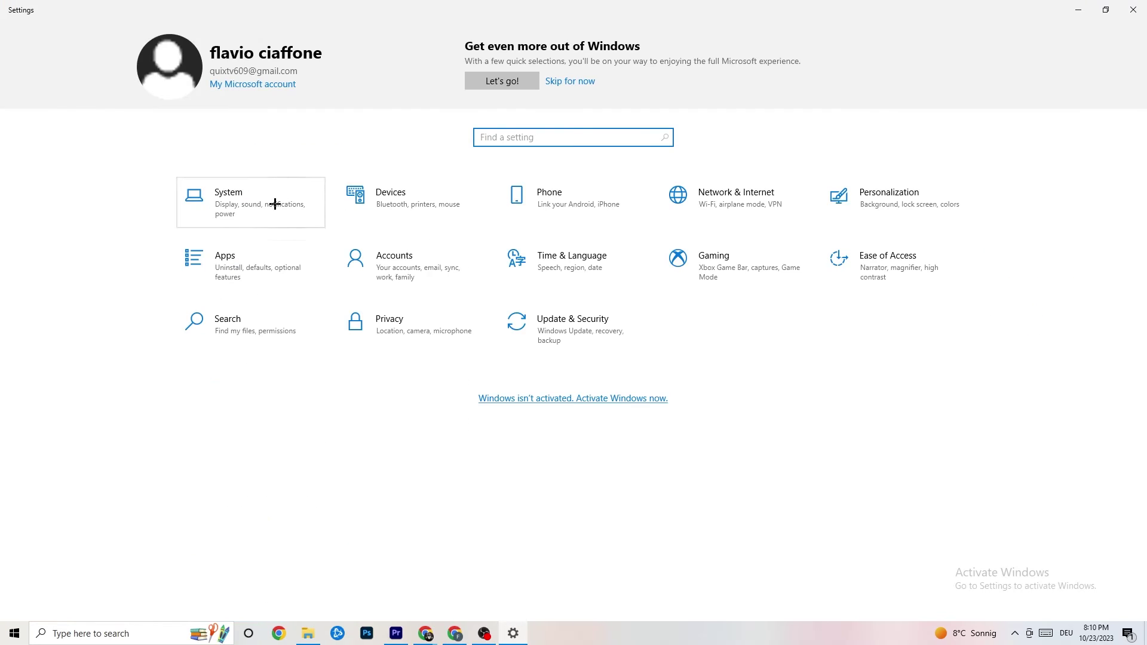
Check the Xbox Game Bar, Captures and Game Mode settings under Gaming and return to the main Settings page.
left_click(747, 281)
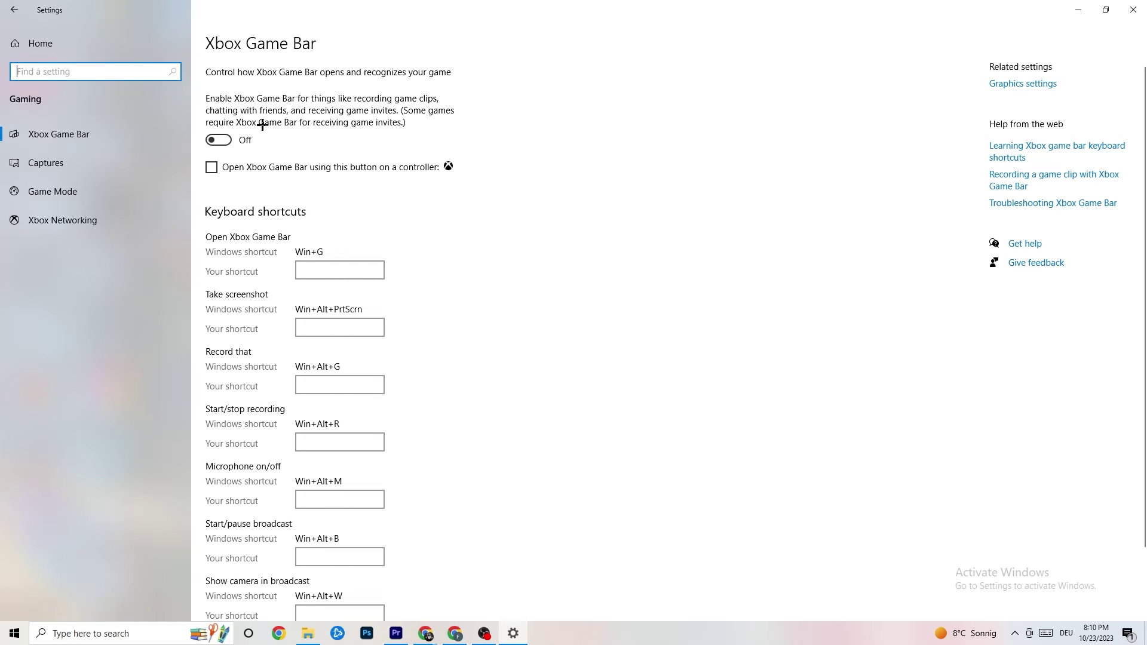
left_click(107, 162)
scroll(398, 254, "down", 3)
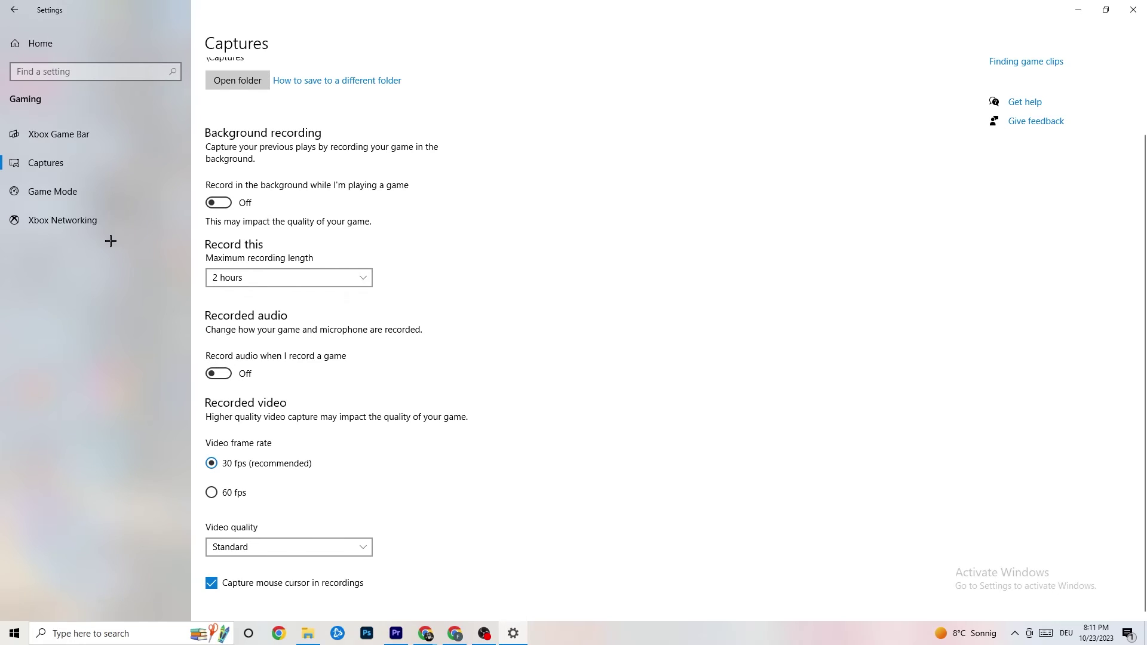
left_click(77, 188)
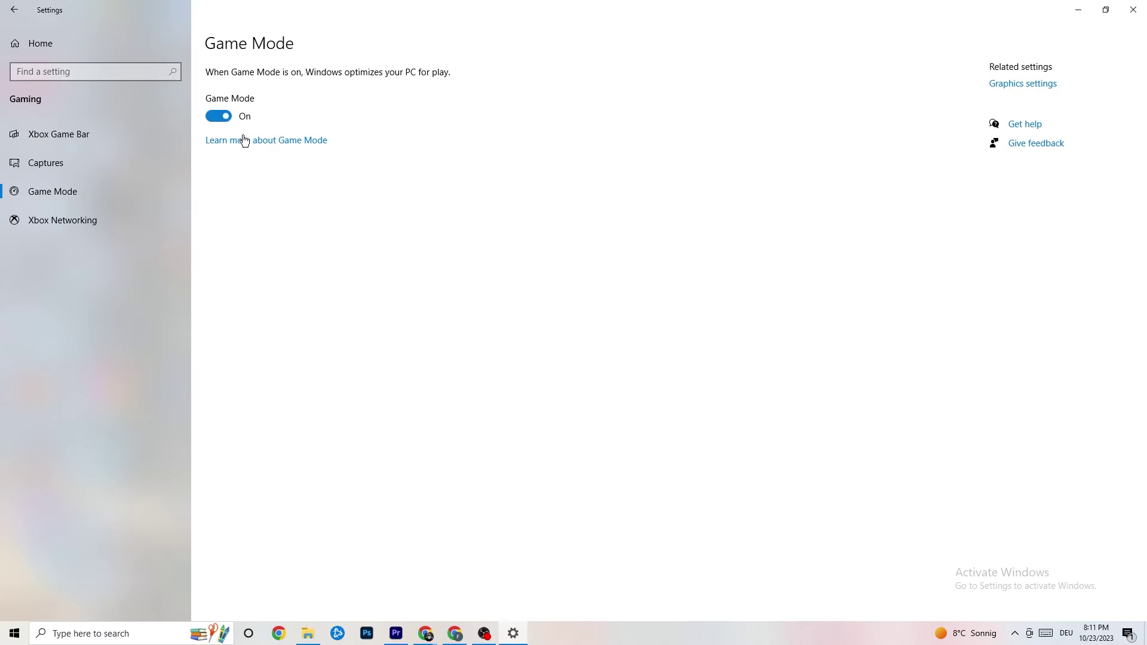
left_click(14, 9)
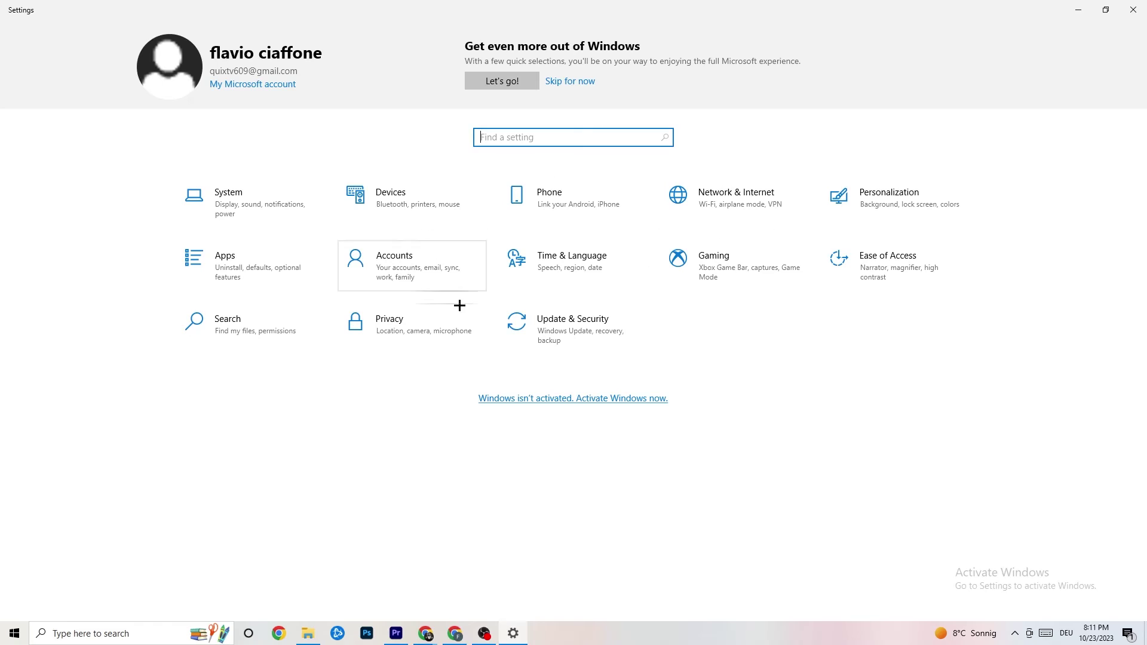
Check the Windows Update status and the Troubleshoot options under Update & Security, and close Settings.
left_click(582, 323)
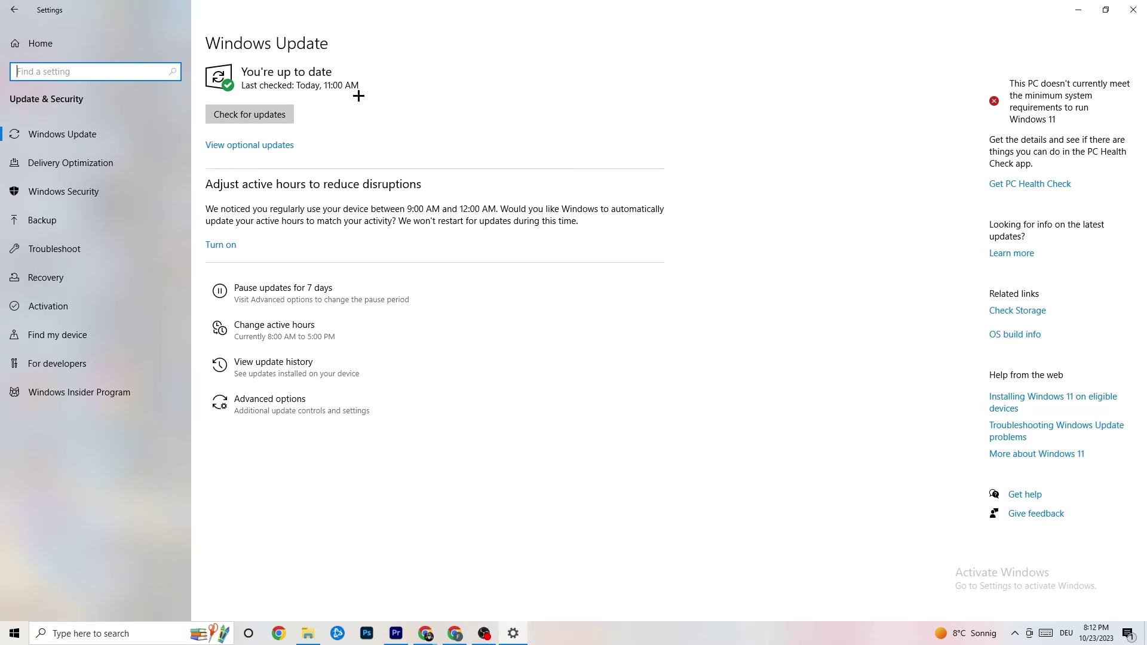
left_click(123, 135)
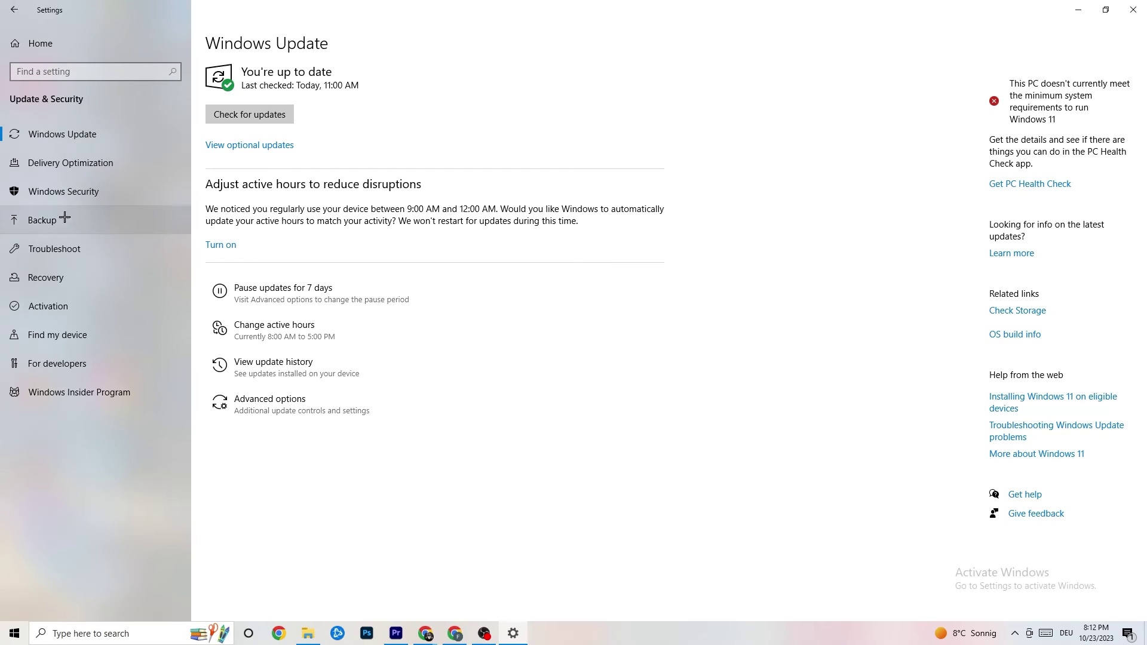
left_click(65, 244)
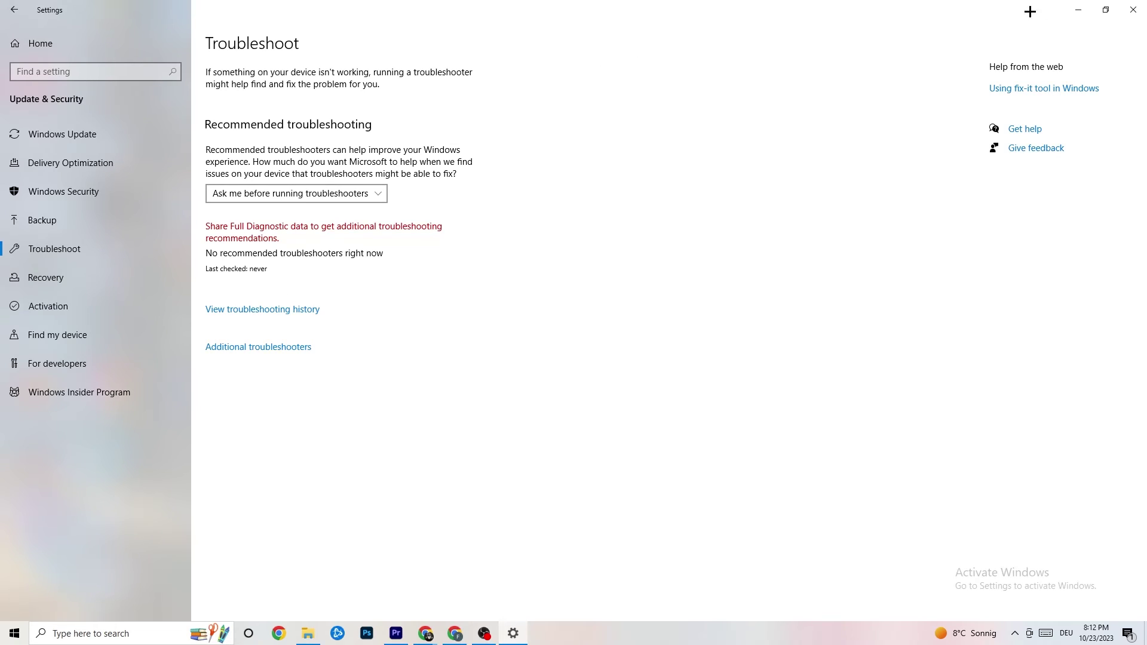
left_click(1135, 7)
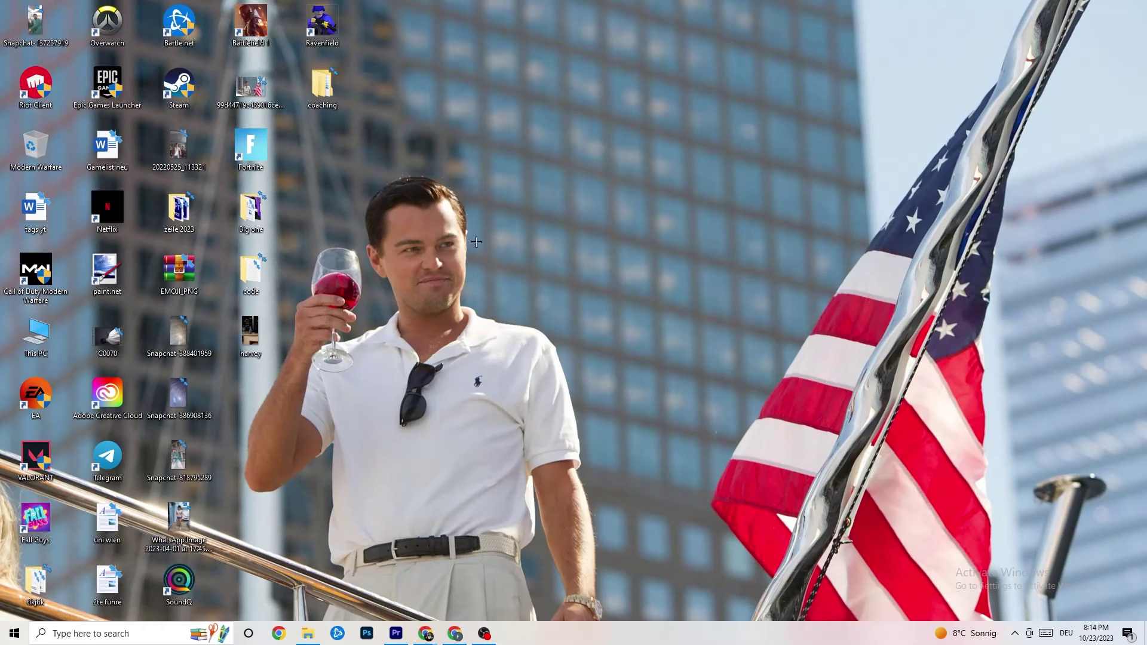
Open NVIDIA Control Panel from the desktop and examine the 3D image preference options with preview.
right_click(514, 155)
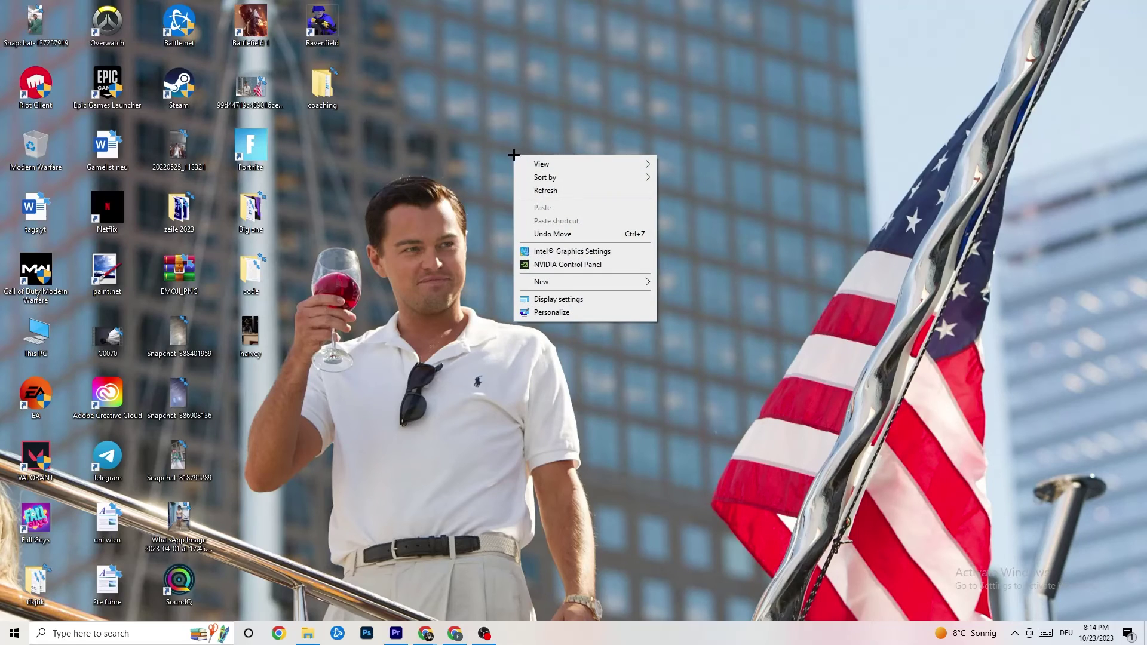
left_click(554, 266)
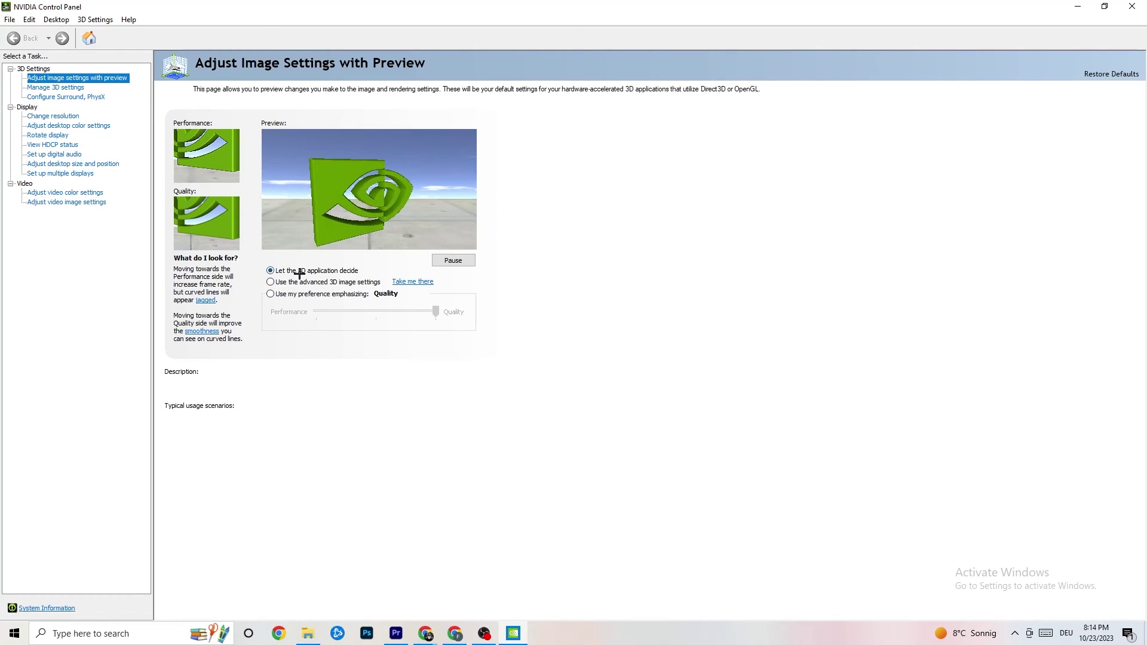
mouse_move(325, 282)
mouse_move(374, 307)
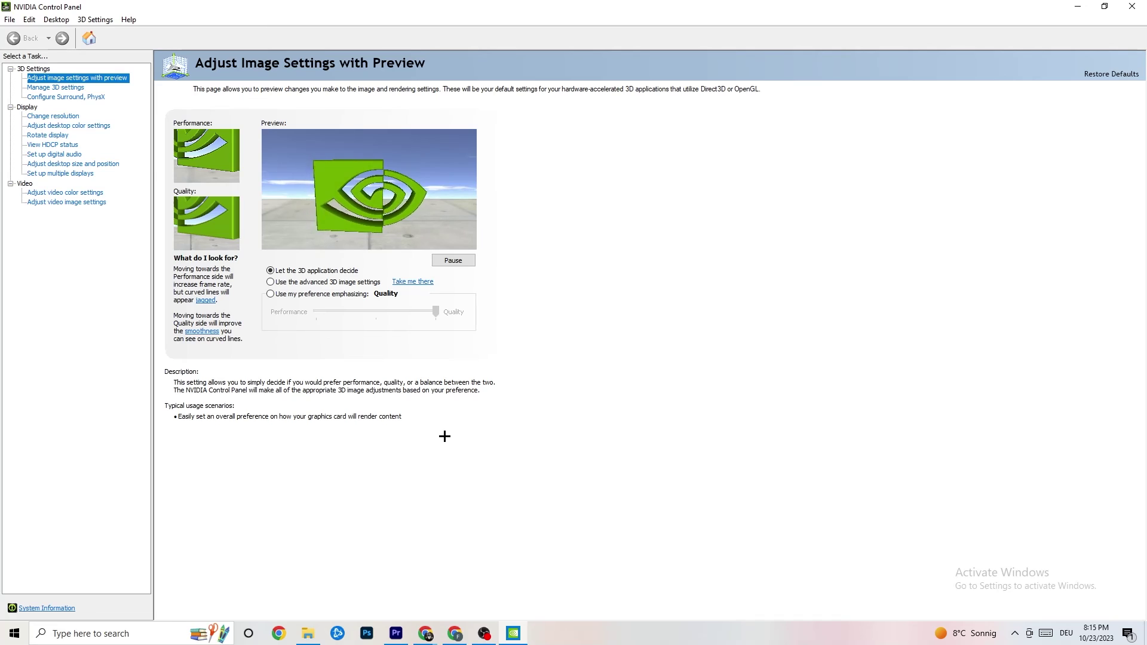
Examine the display's resolution and refresh rate settings and close NVIDIA Control Panel.
left_click(49, 117)
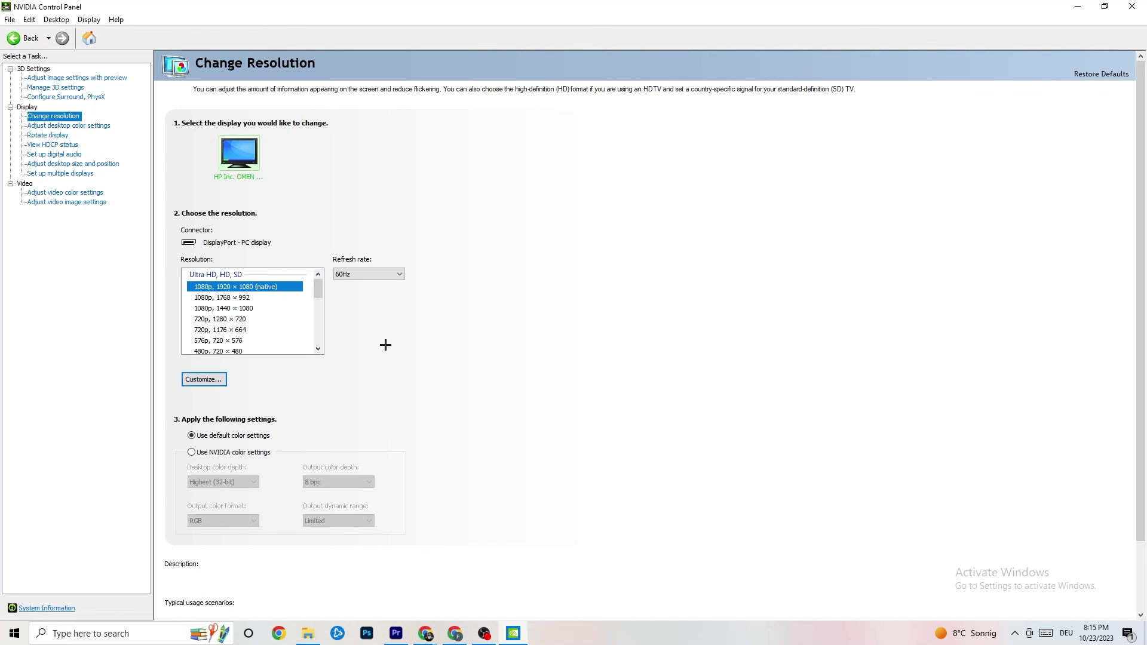
mouse_move(222, 305)
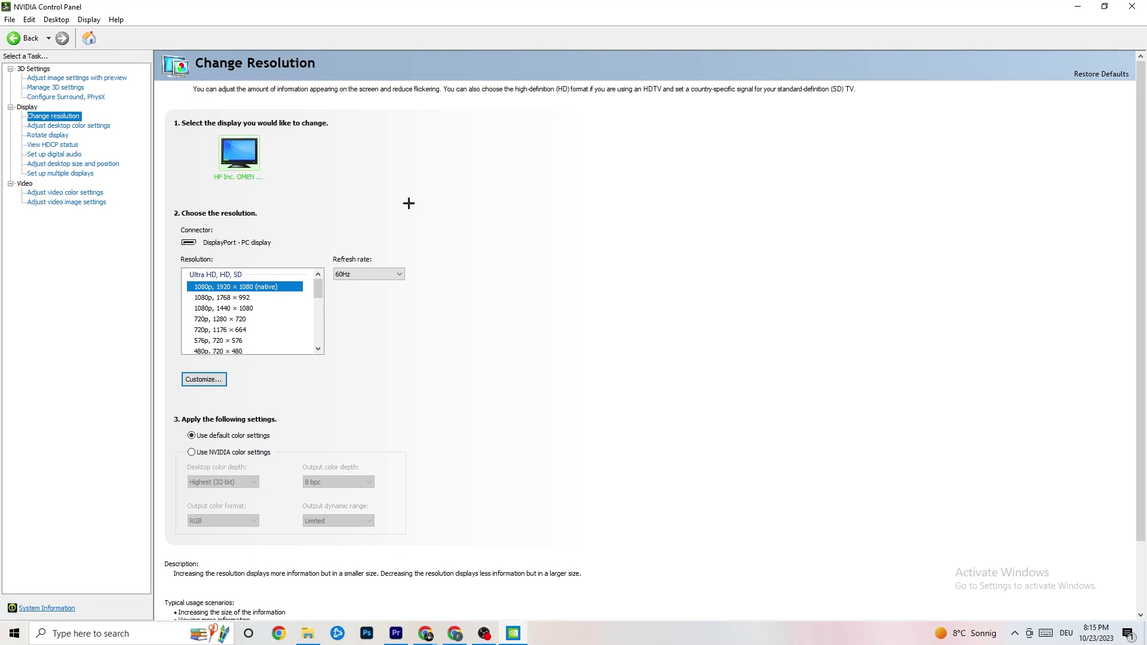
key("alt+F4")
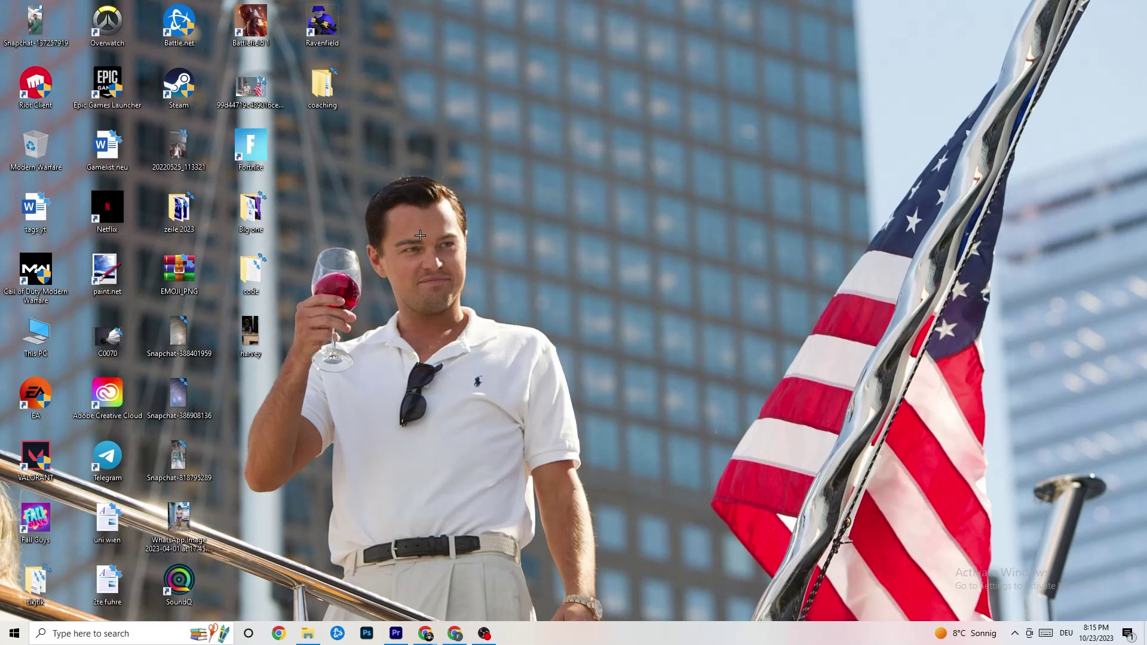
Look at the PC's sleep, shut down and restart choices, leaving without choosing one.
left_click(15, 633)
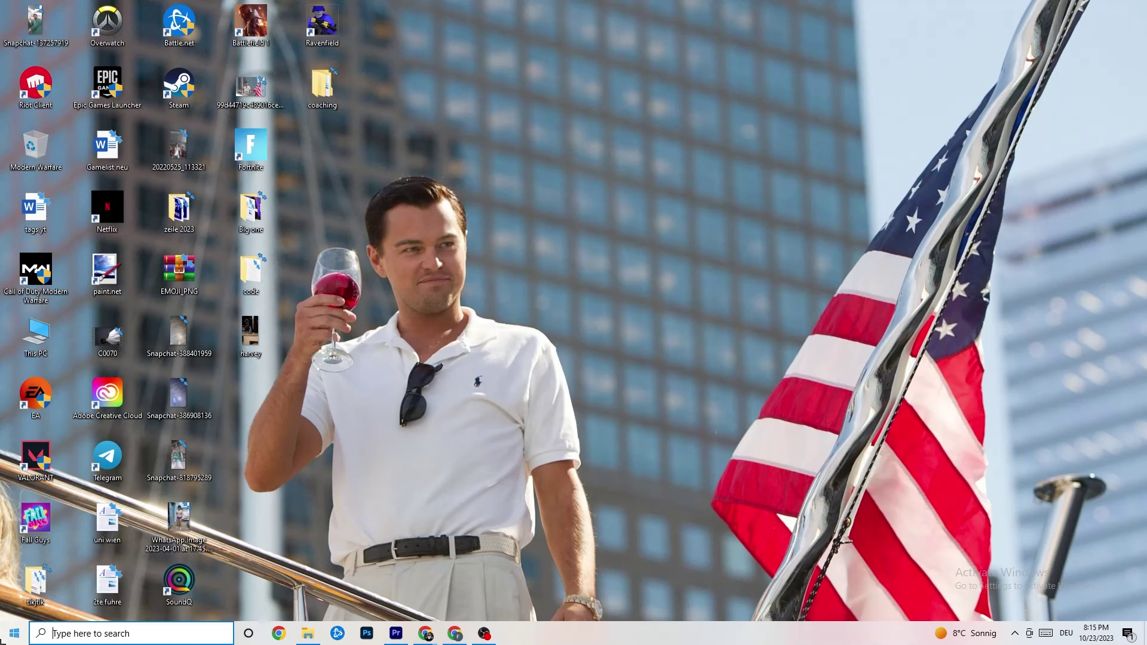
mouse_move(19, 605)
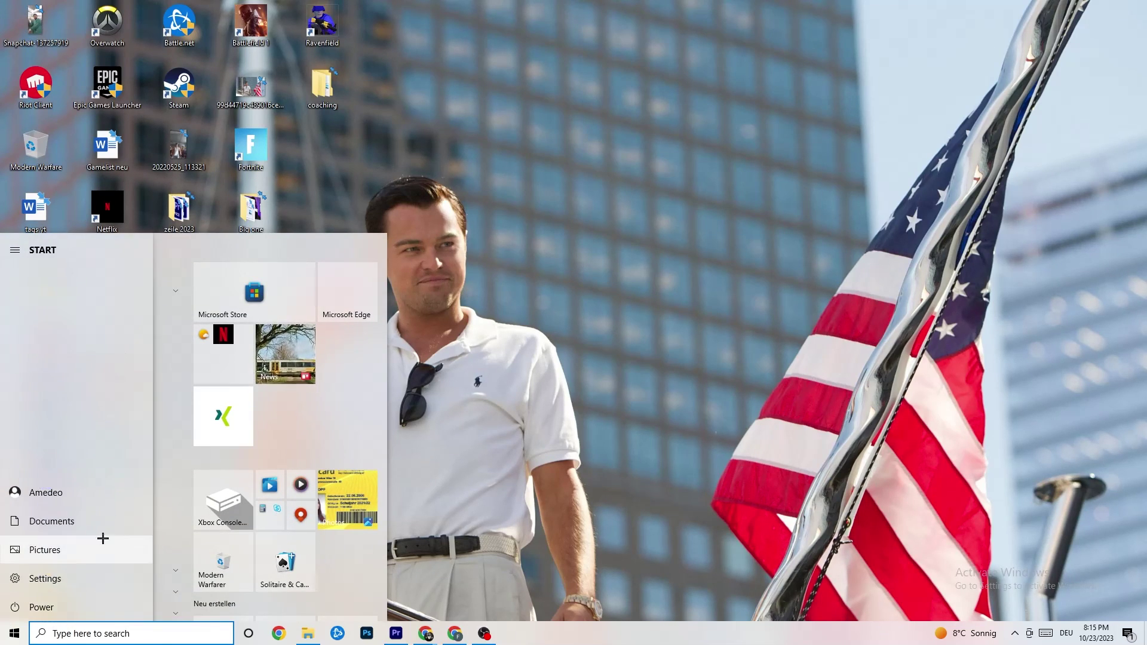
left_click(49, 606)
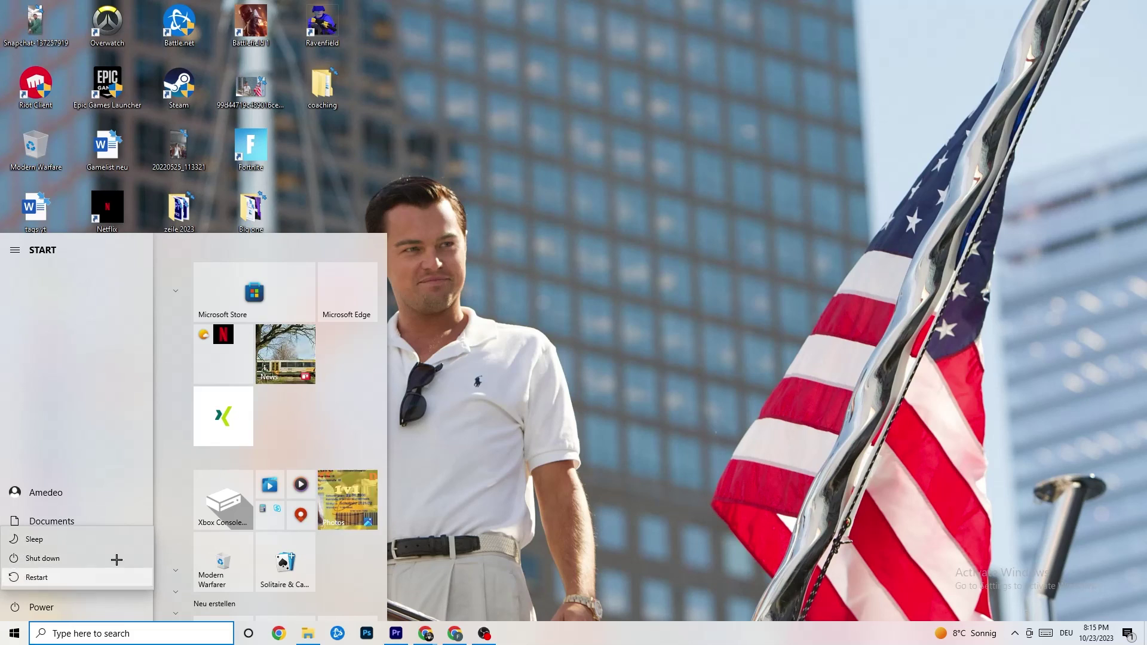
key("Escape")
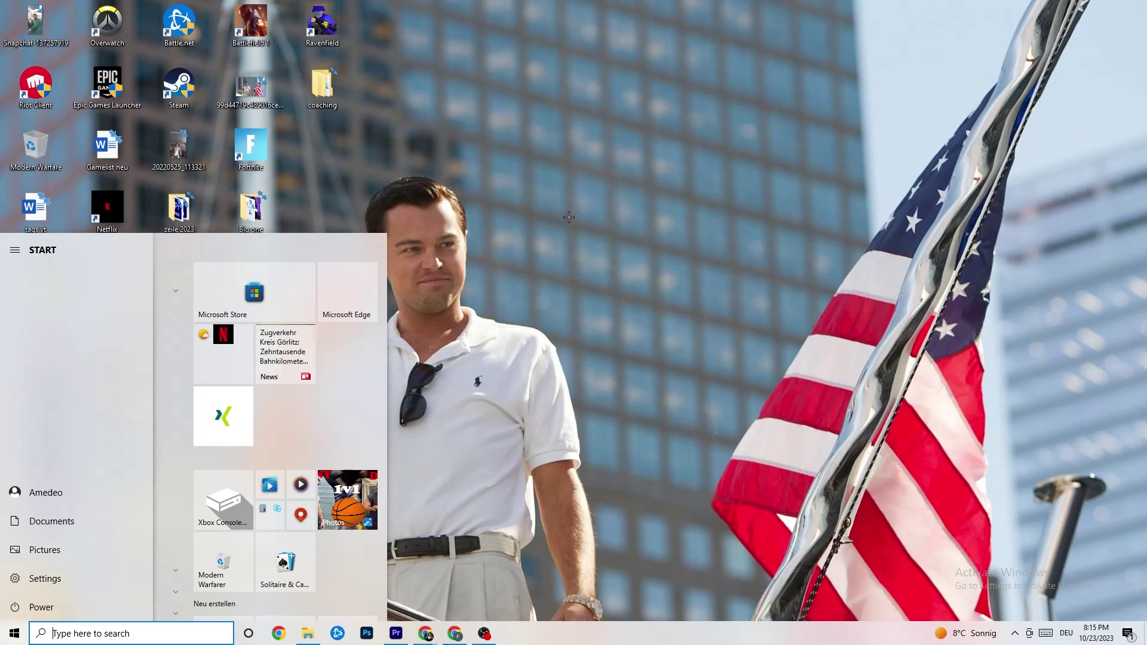
key("Escape")
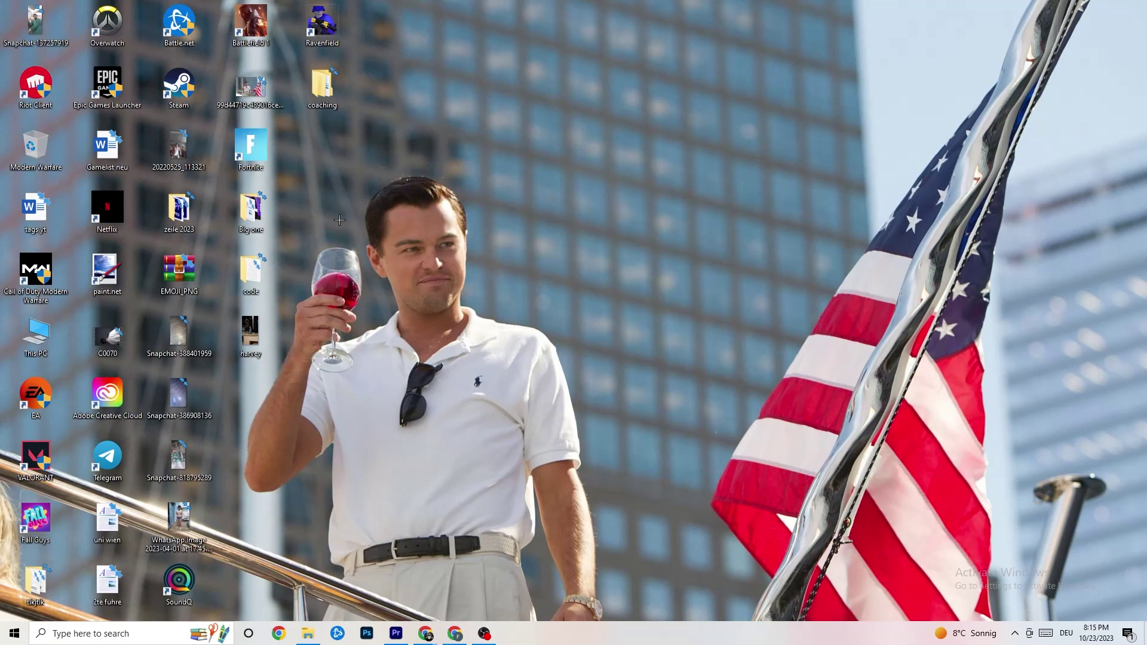